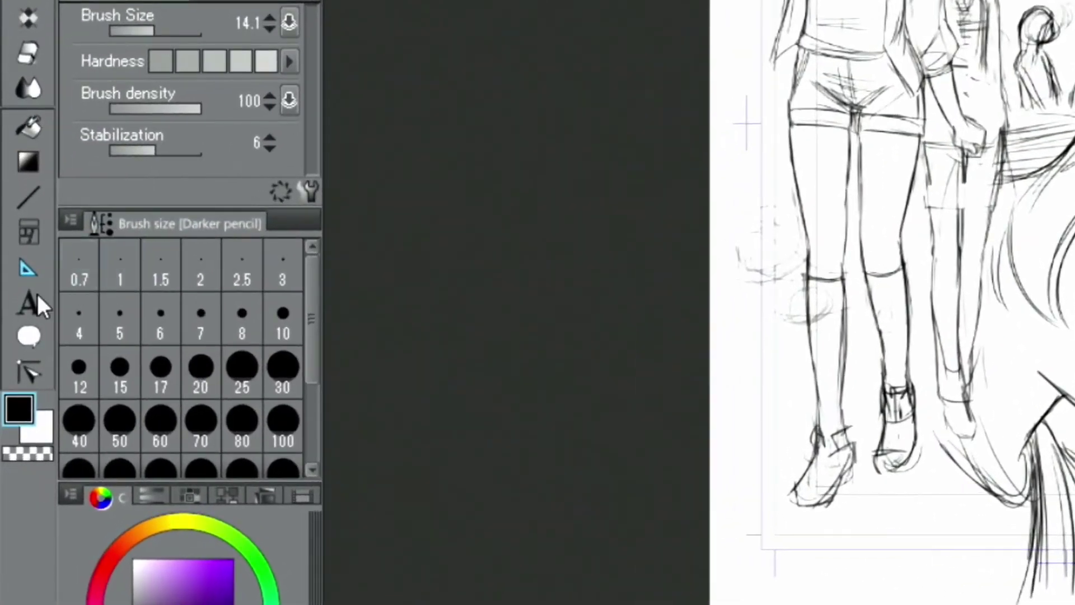
Activate the Text tool, ready to letter at Tahoma size 20
left_click(14, 392)
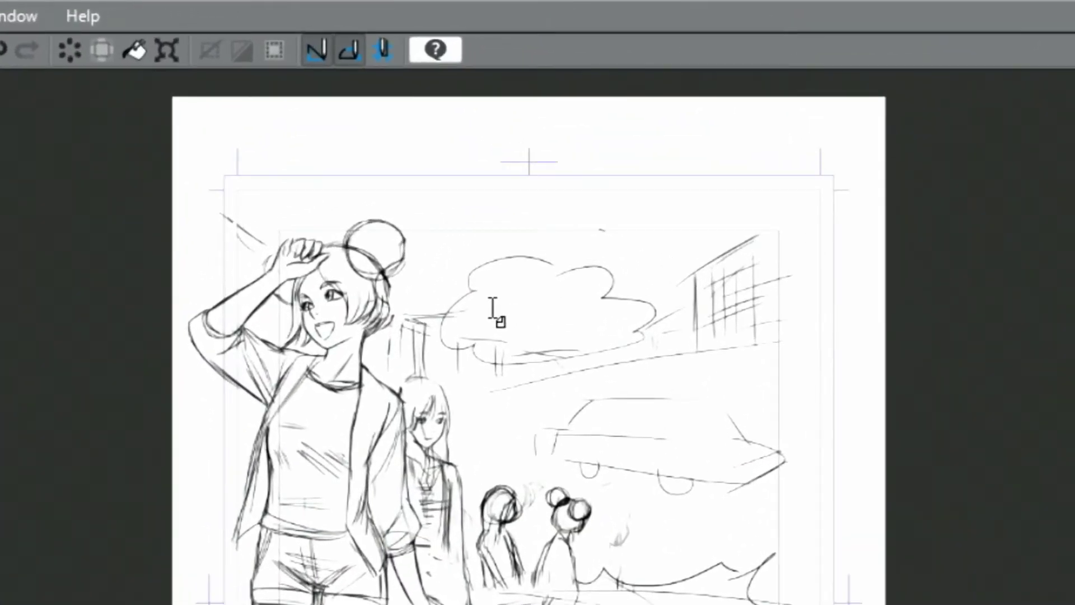
Letter 'where is it?' inside the cloud balloon and raise its size to 25
left_click(487, 314)
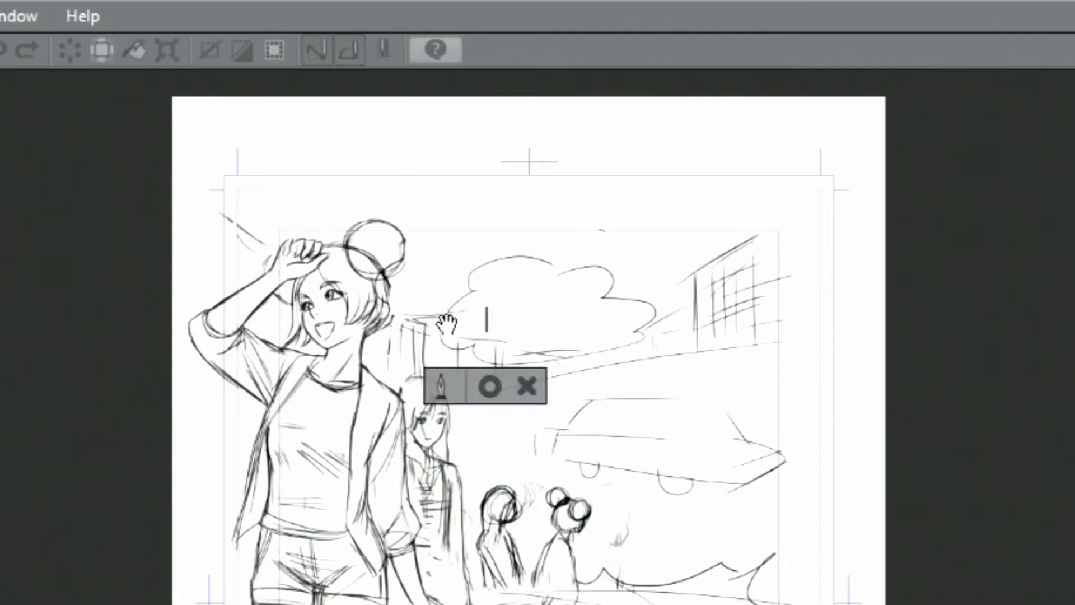
type("where")
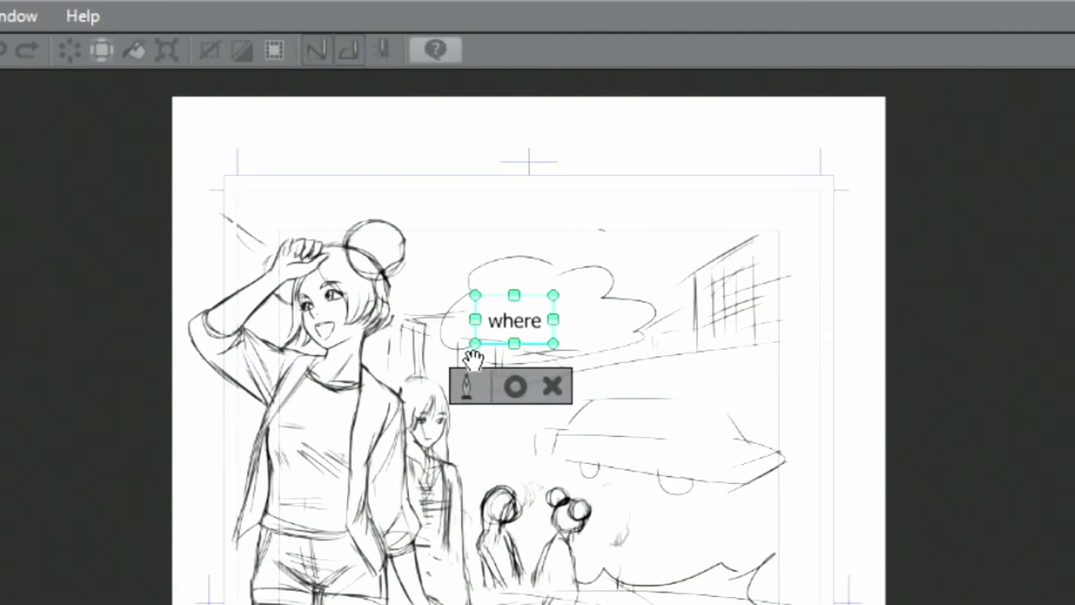
type(" is ")
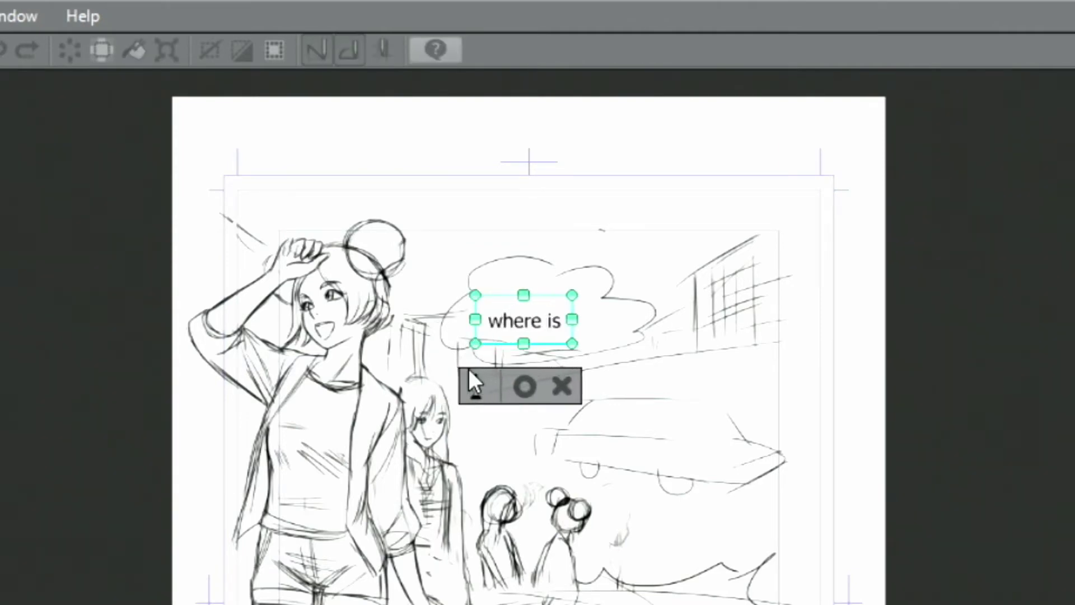
type("it")
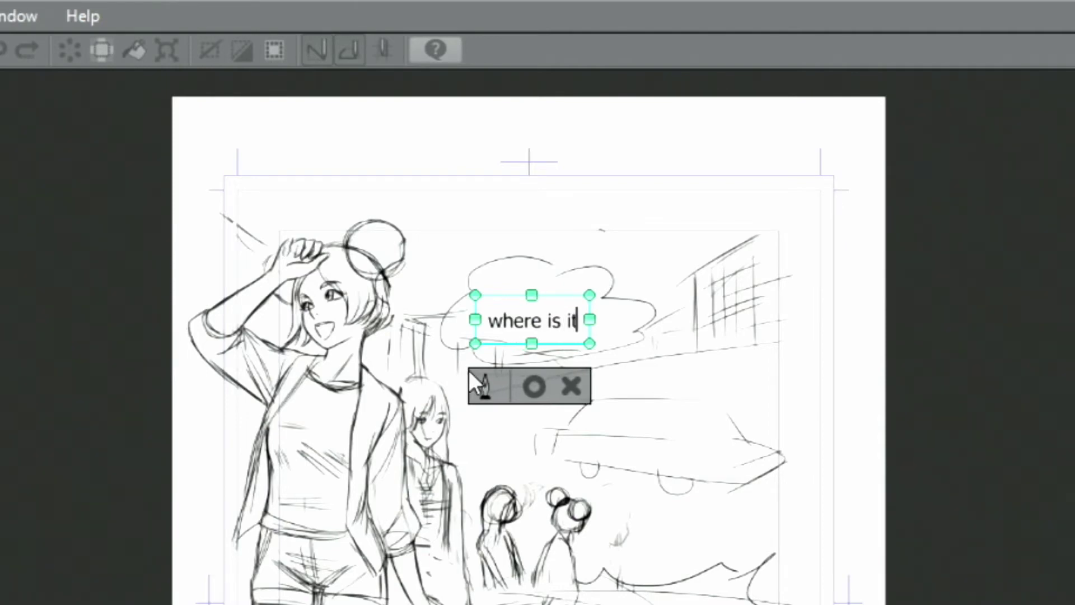
type("?")
left_click(536, 388)
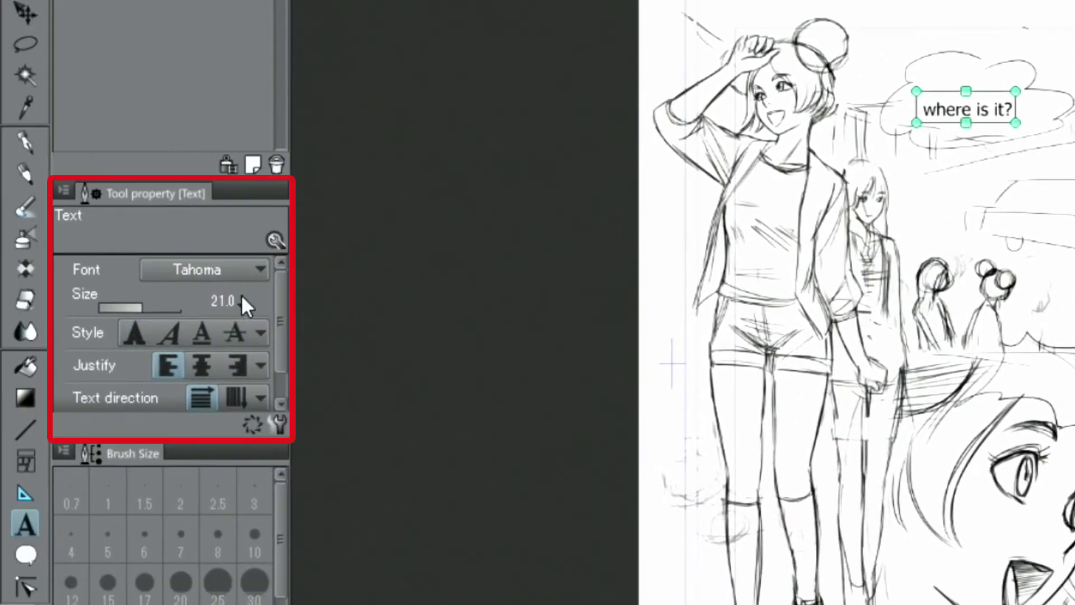
left_click(242, 296)
left_click(243, 296)
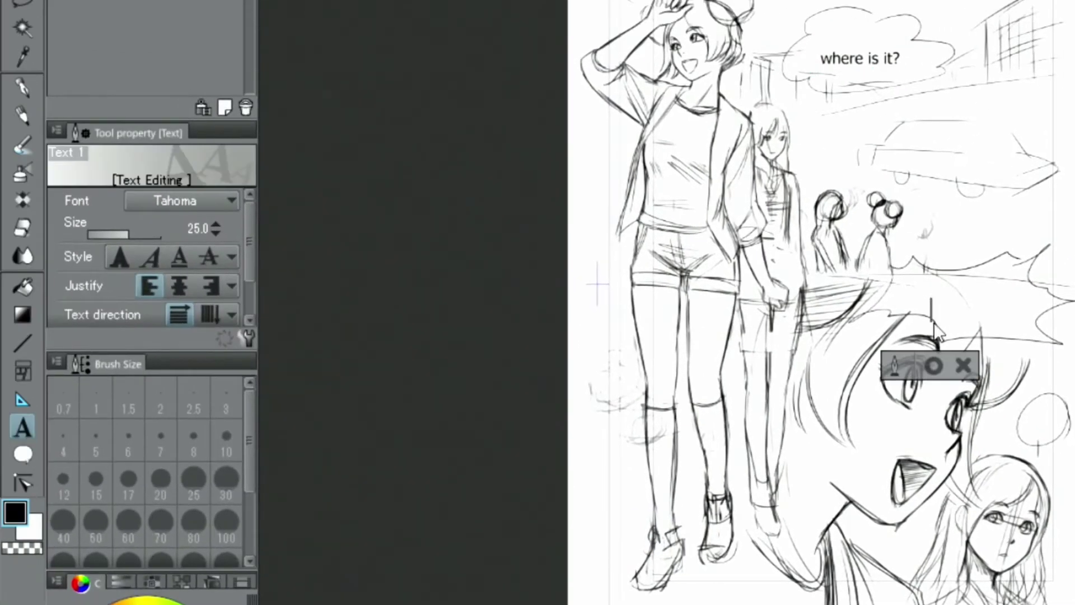
Letter 'found it' in the jagged balloon, then switch to the Operation (Object) tool
left_click(932, 315)
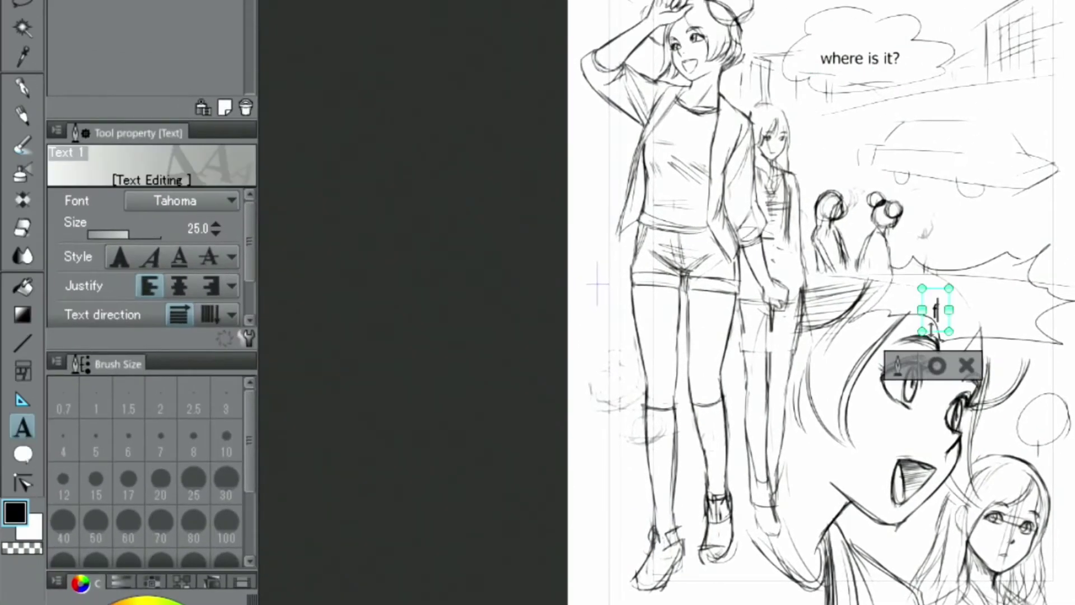
type("found")
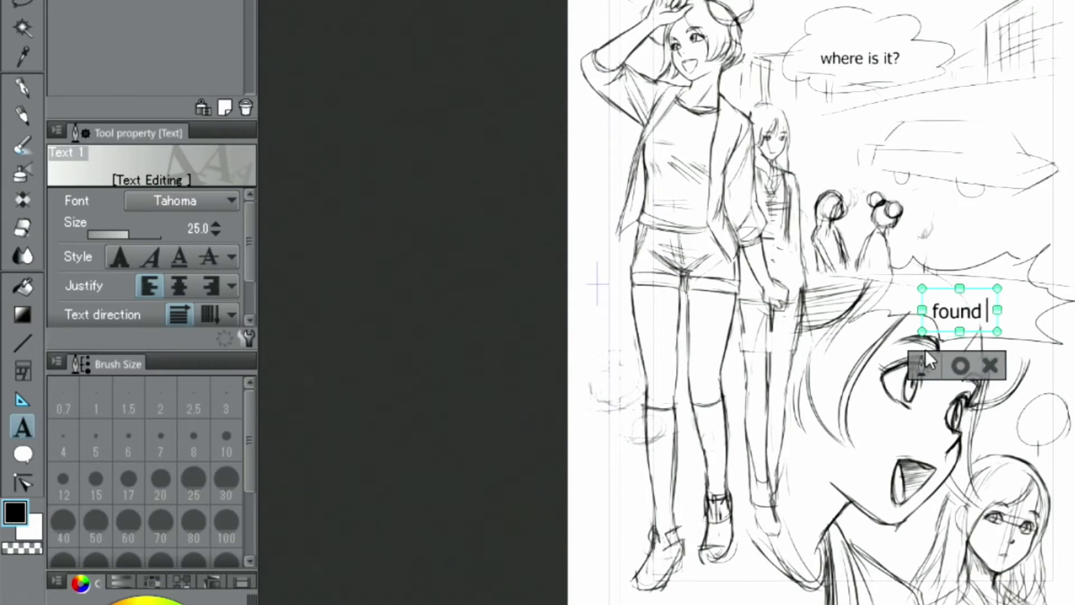
type(" it")
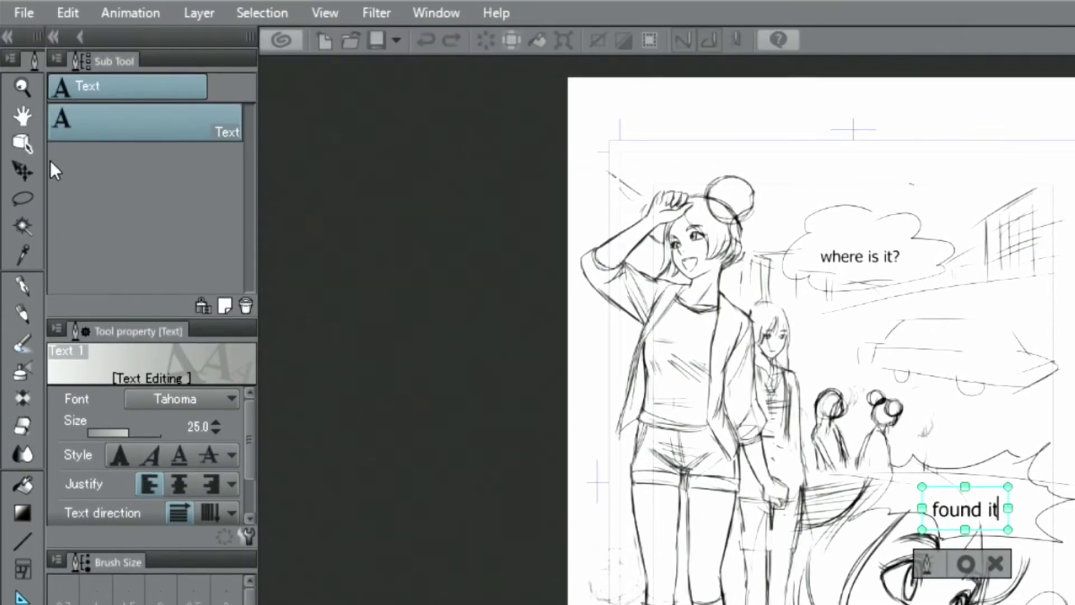
left_click(22, 140)
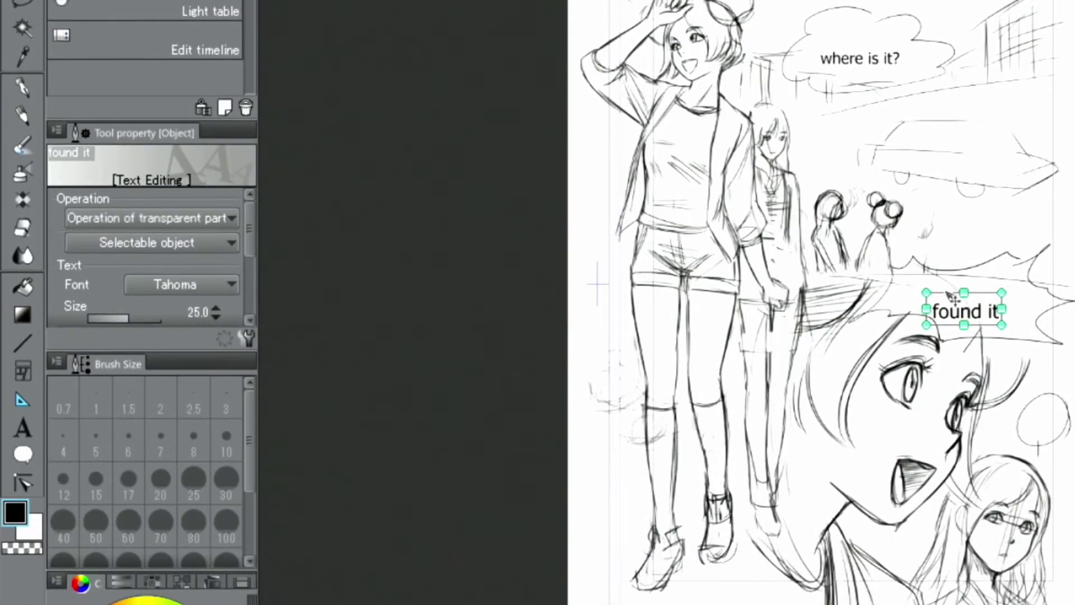
Move 'found it' higher, enlarge it to Verdana size 31, and keep it horizontal
mouse_move(954, 298)
left_mouse_down()
mouse_move(958, 283)
mouse_move(942, 285)
left_mouse_up()
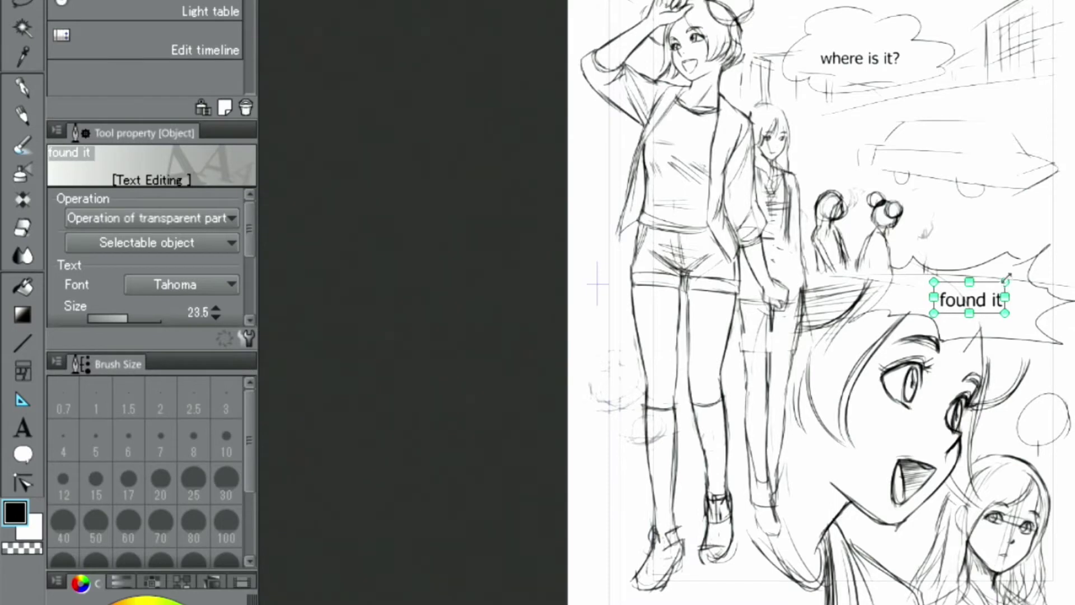
left_click_drag(1006, 277, 1015, 278)
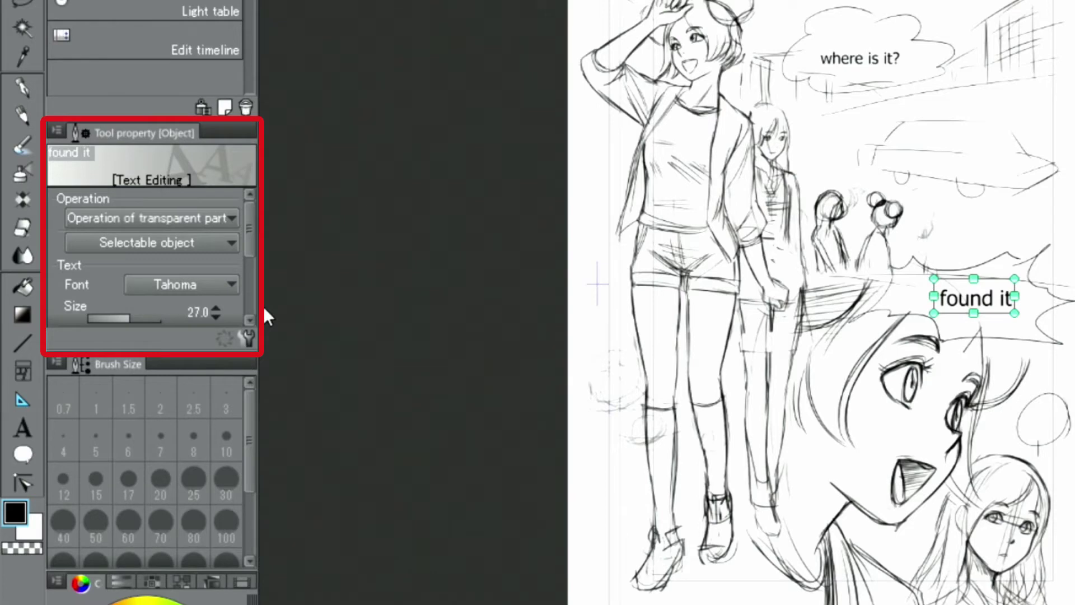
left_click(210, 284)
scroll(226, 494, "down", 2)
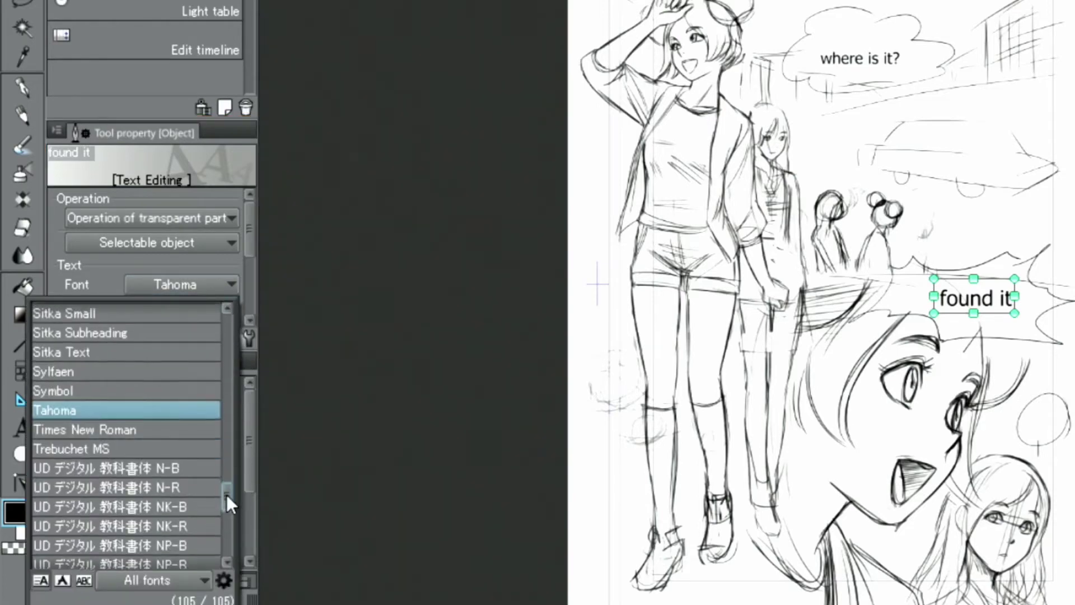
scroll(225, 503, "down", 2)
scroll(184, 519, "down", 2)
left_click(183, 520)
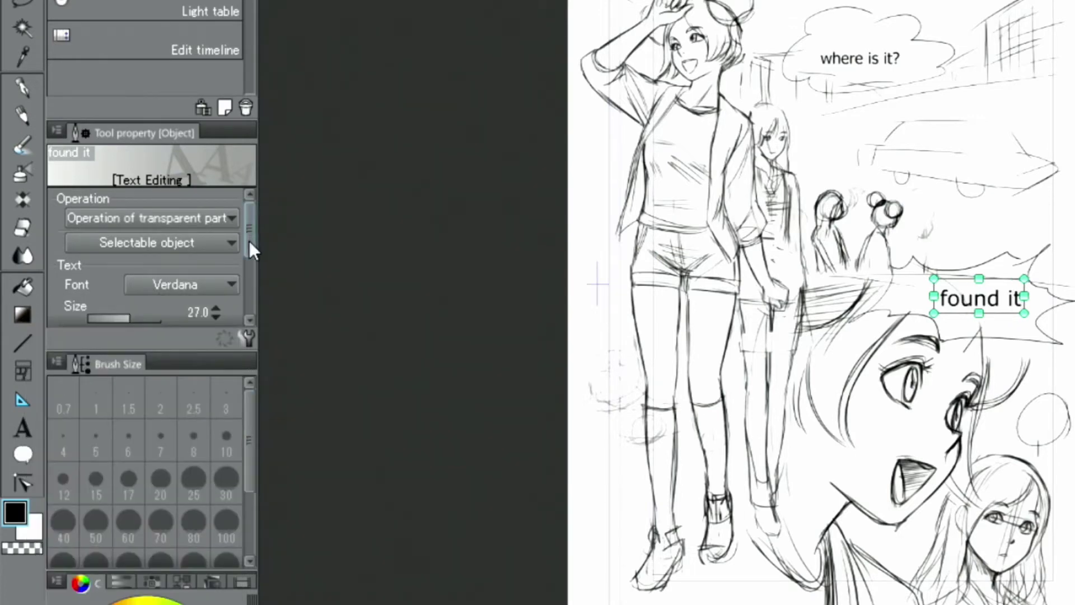
scroll(250, 241, "down", 2)
scroll(216, 265, "up", 2)
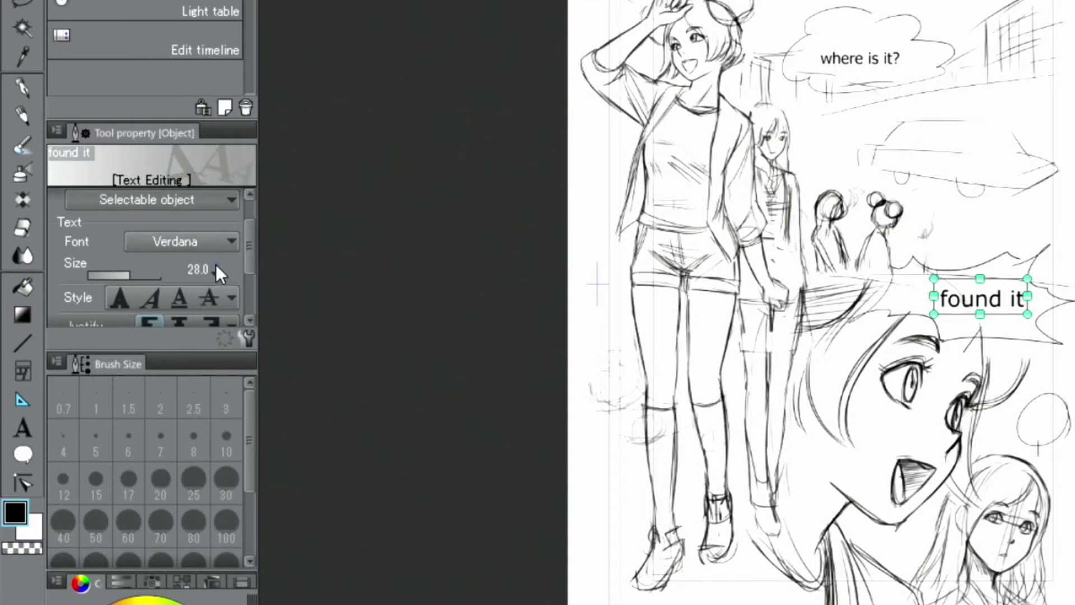
scroll(216, 267, "up", 2)
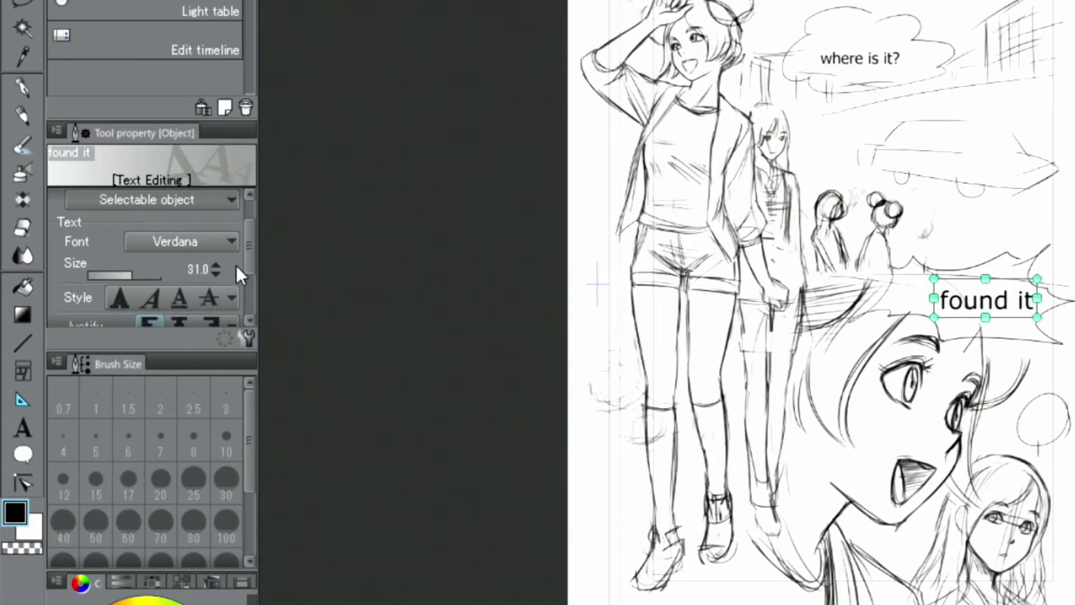
scroll(247, 261, "down", 1)
scroll(246, 262, "down", 1)
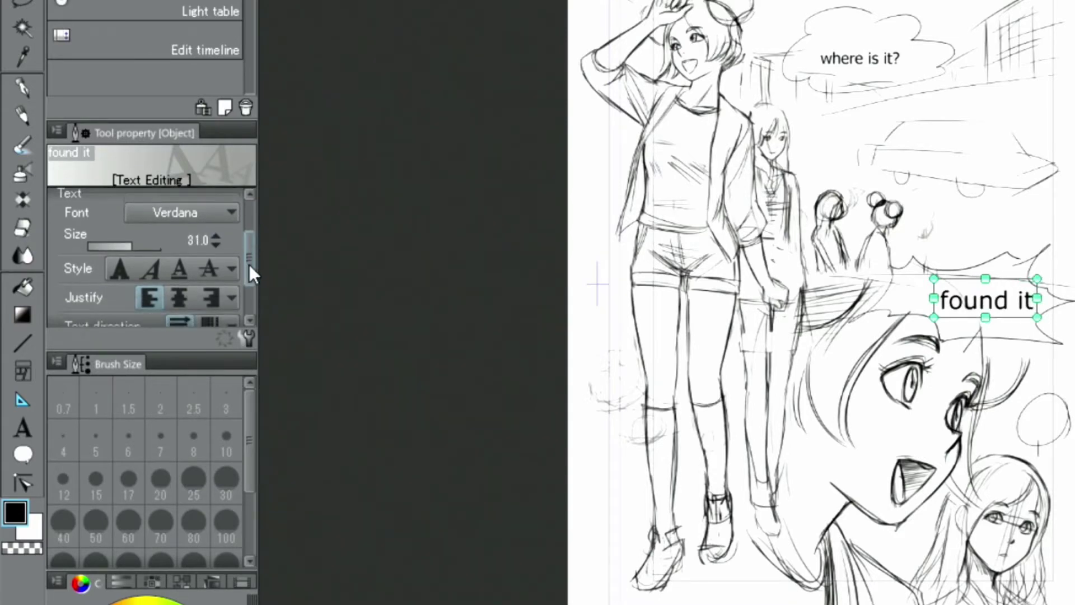
scroll(249, 277, "down", 1)
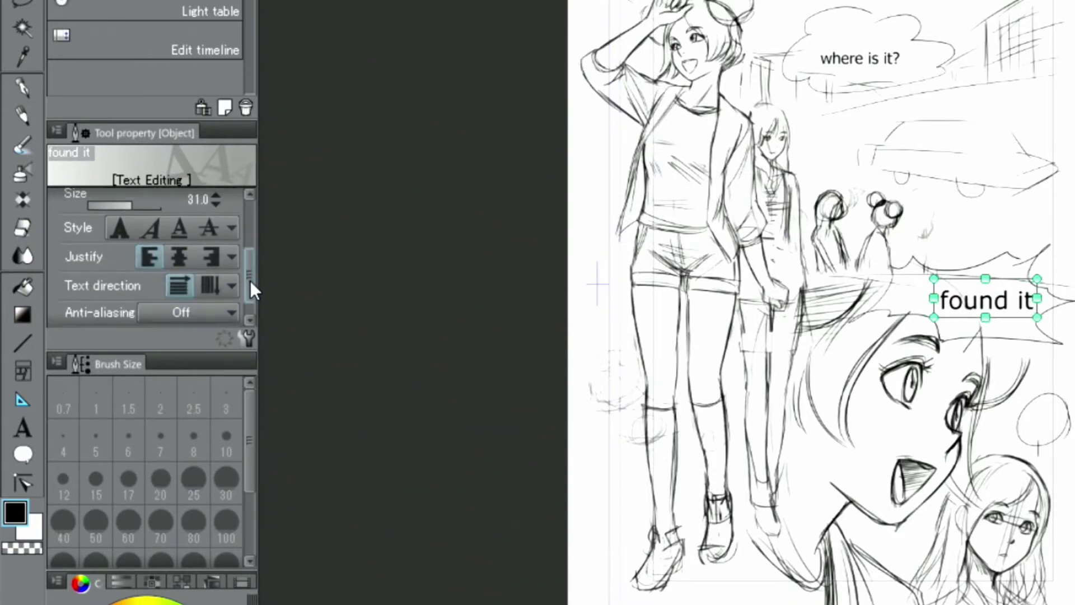
left_click(208, 285)
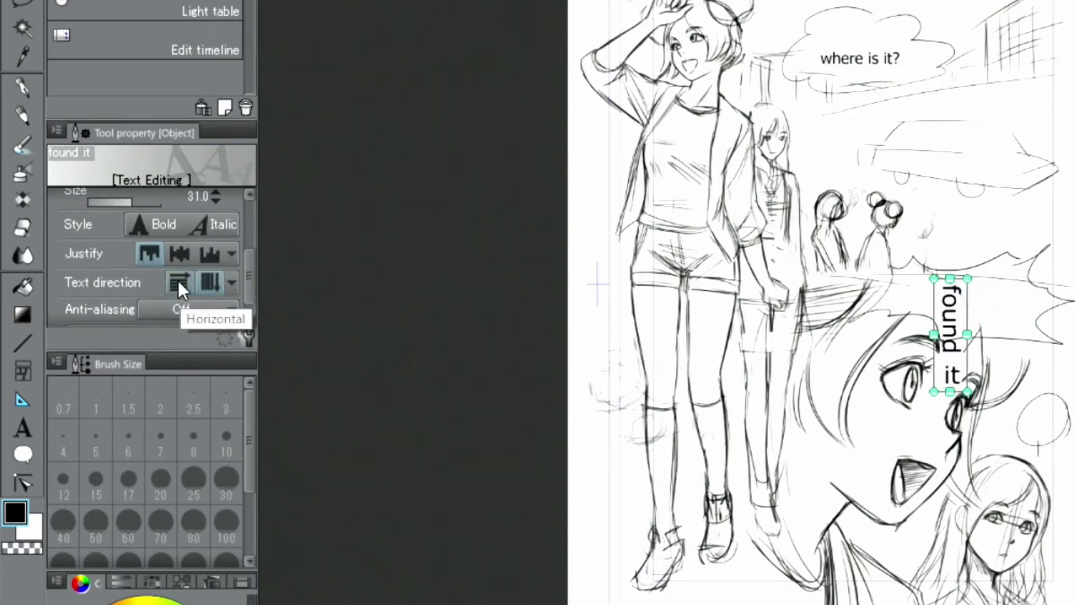
left_click(178, 280)
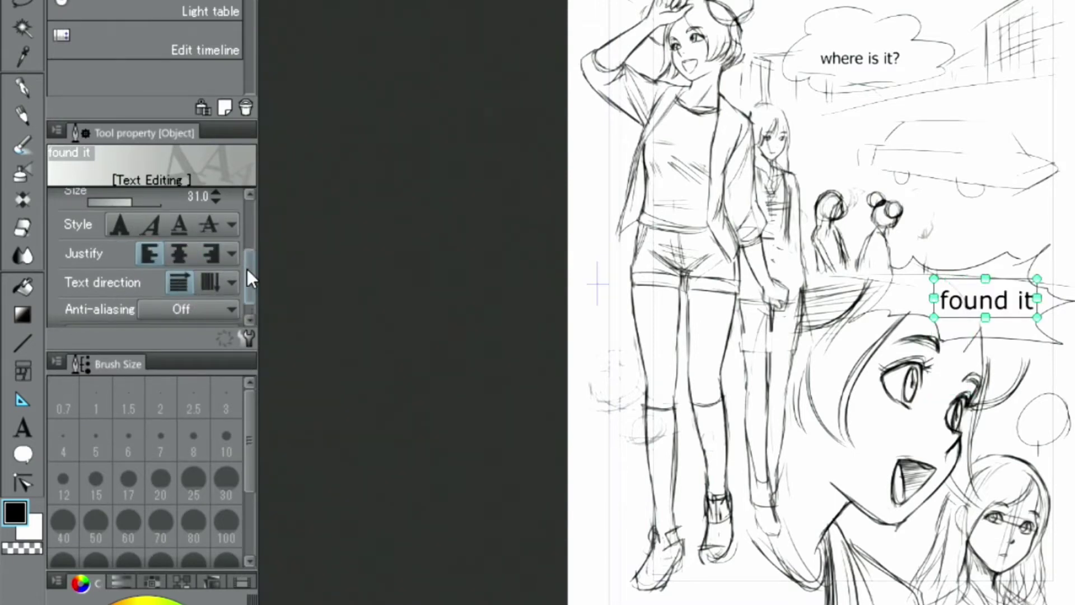
scroll(247, 268, "down", 1)
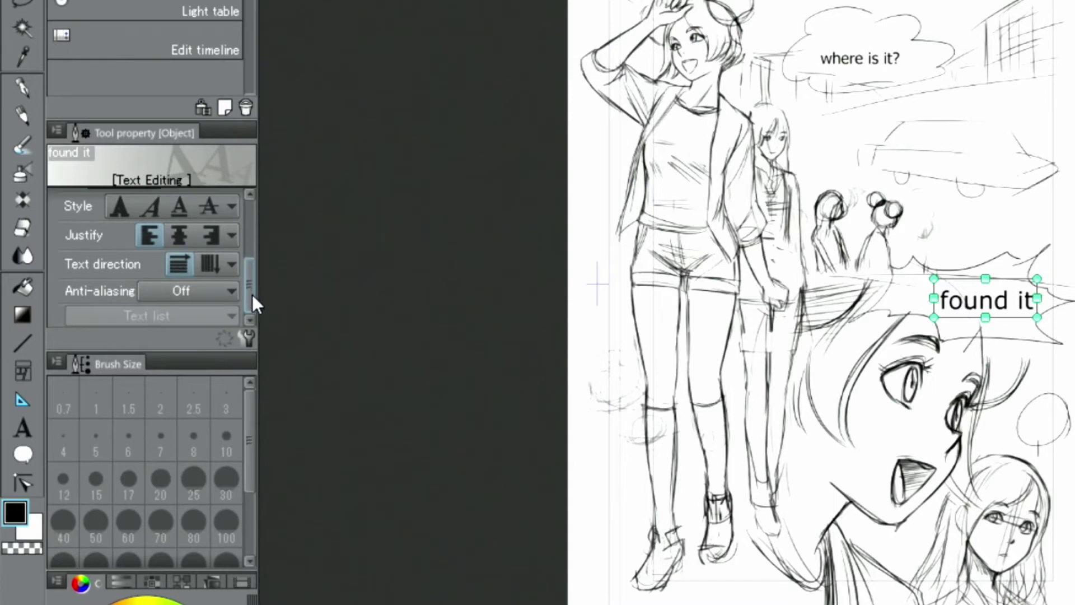
Re-edit the balloon text to 'found it!', close the character palette and commit it
left_click(24, 426)
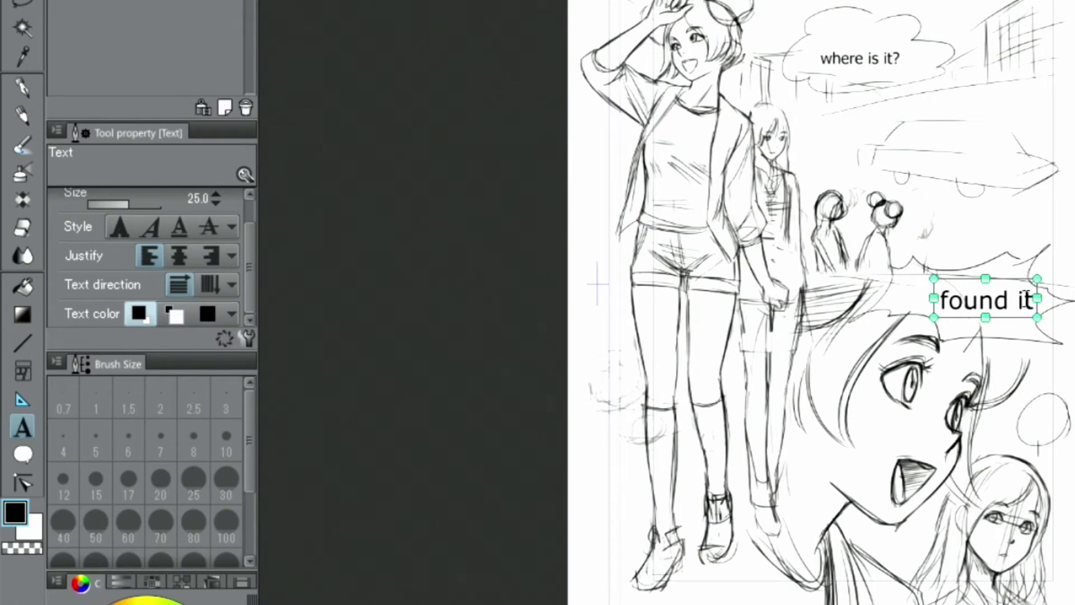
left_click(1027, 298)
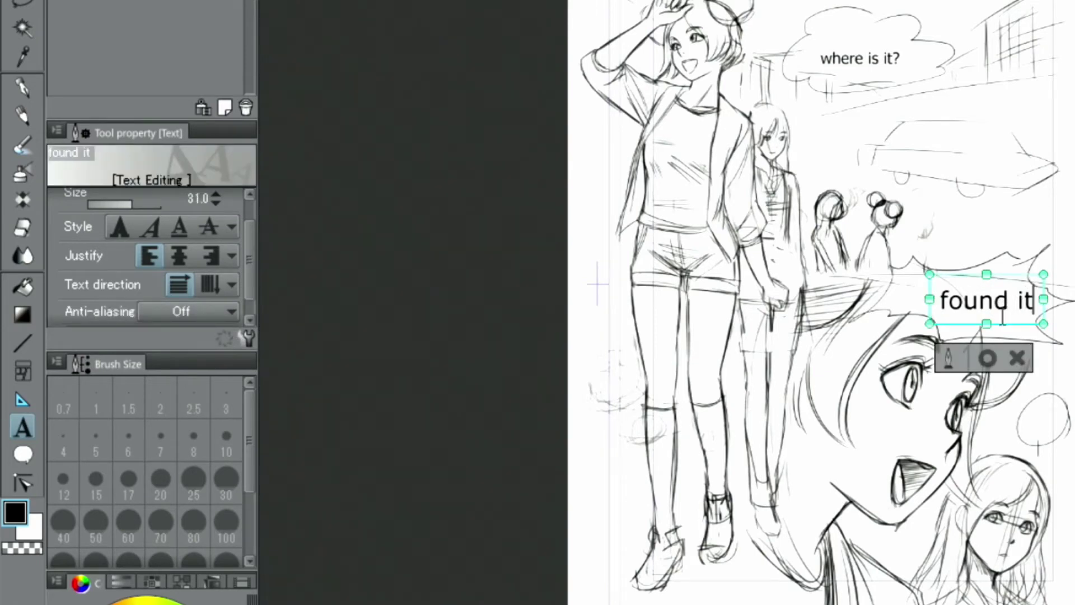
type("!")
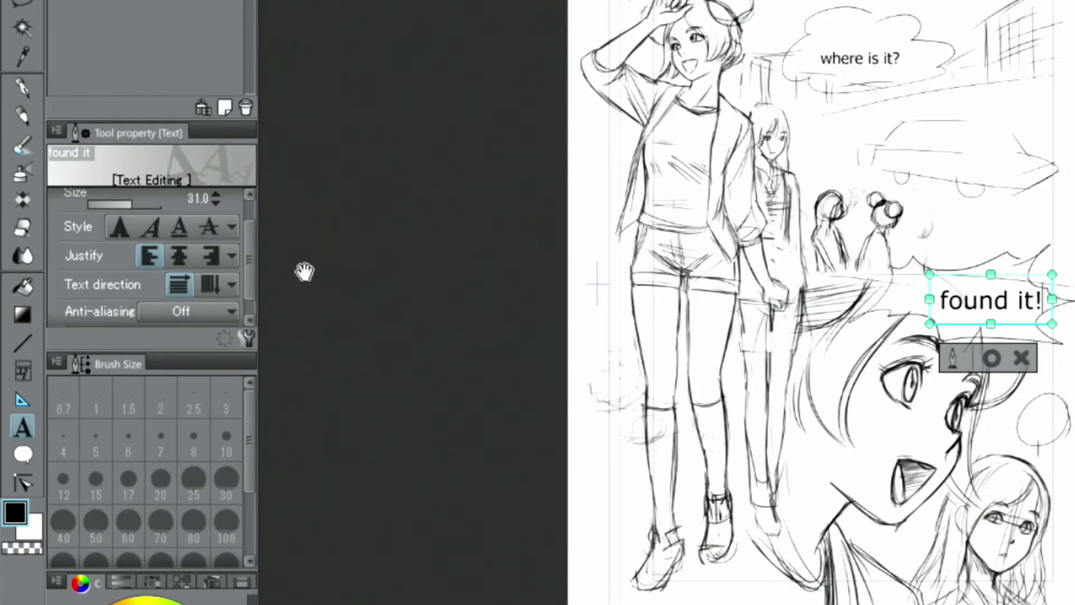
scroll(248, 262, "down", 1)
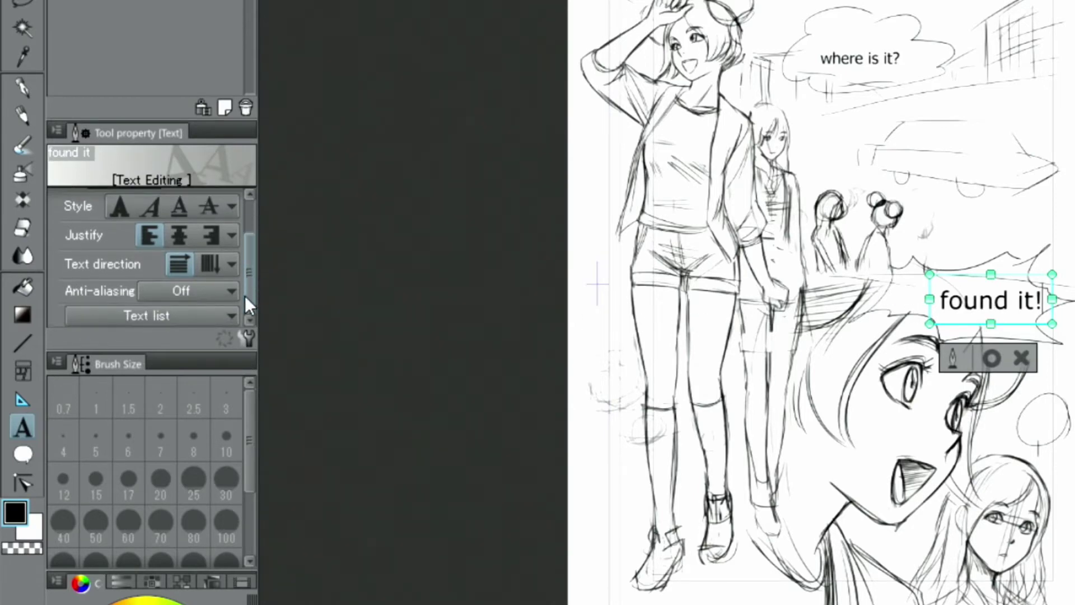
left_click(221, 311)
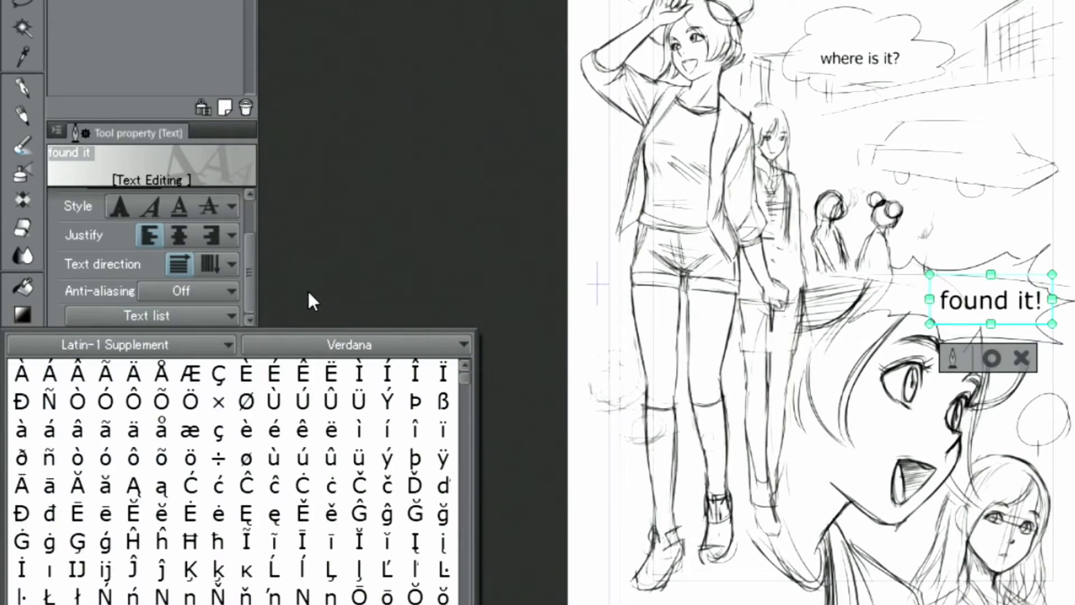
left_click(223, 313)
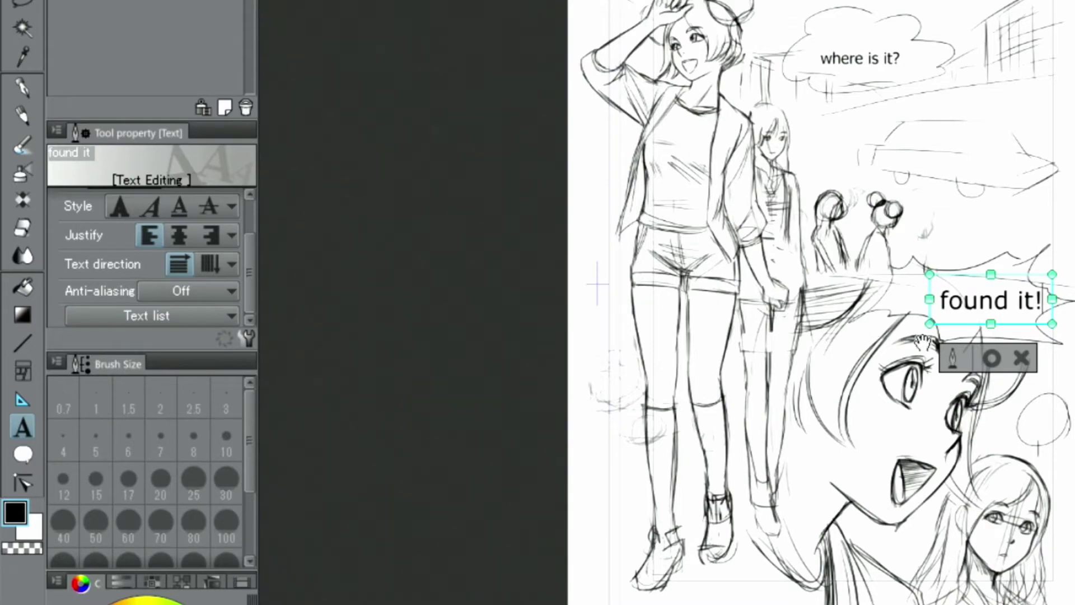
left_click(991, 357)
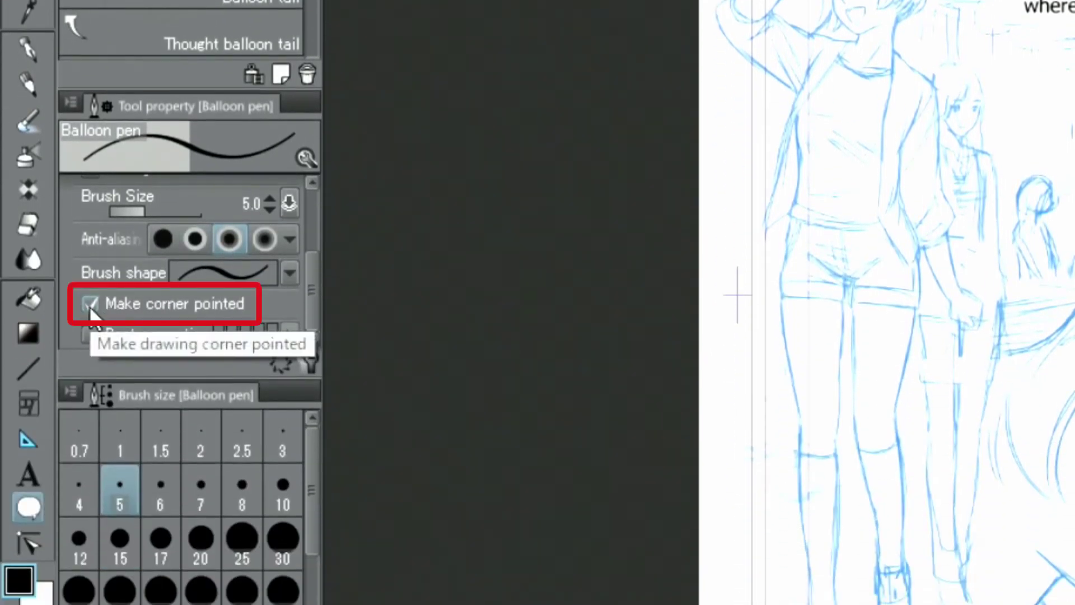
Turn off pointed corners on the Balloon pen and open its Sub Tool Detail settings
left_click(92, 304)
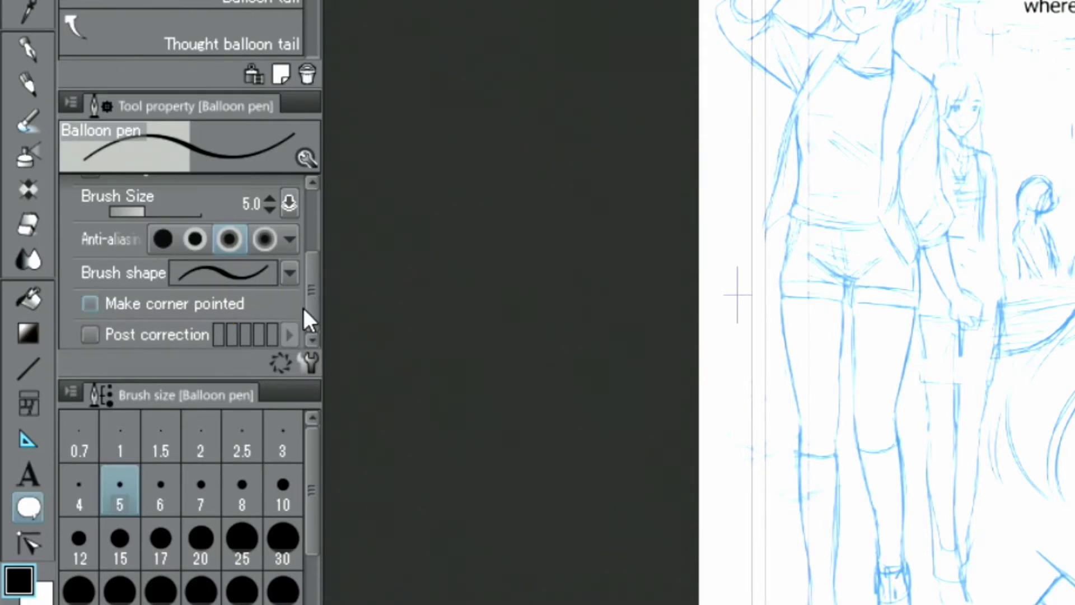
left_click(308, 361)
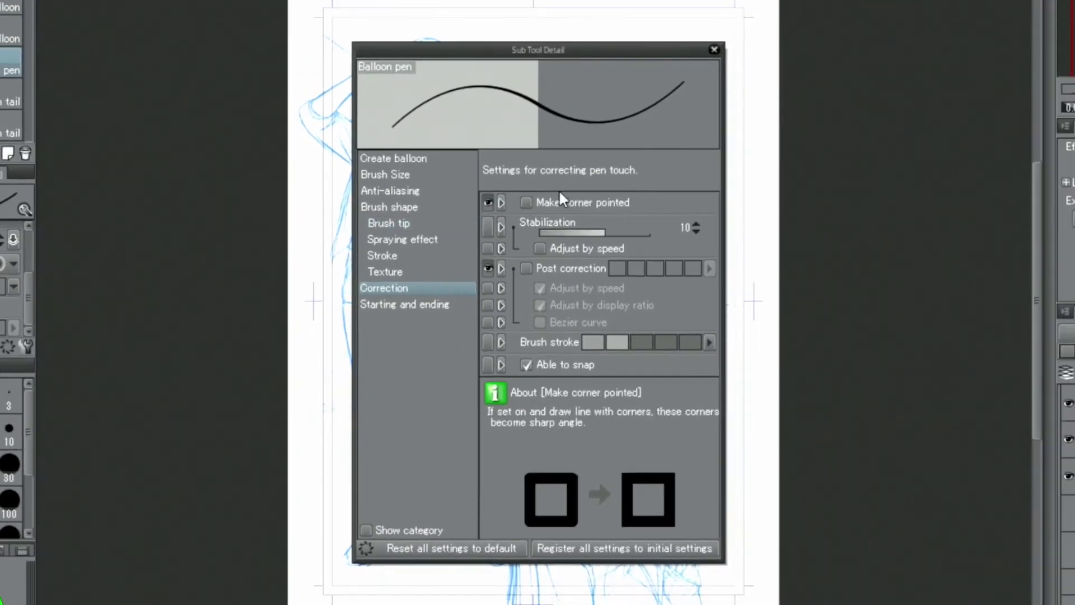
mouse_move(588, 233)
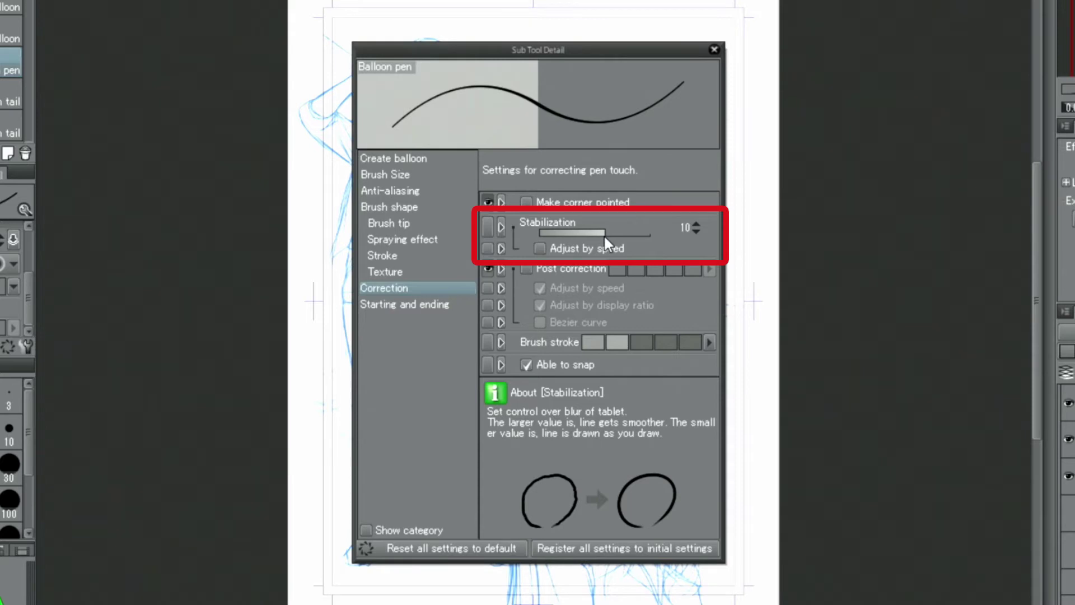
Raise the Balloon pen's stabilization from 10 to 30 and close the dialog
left_click_drag(606, 227, 627, 230)
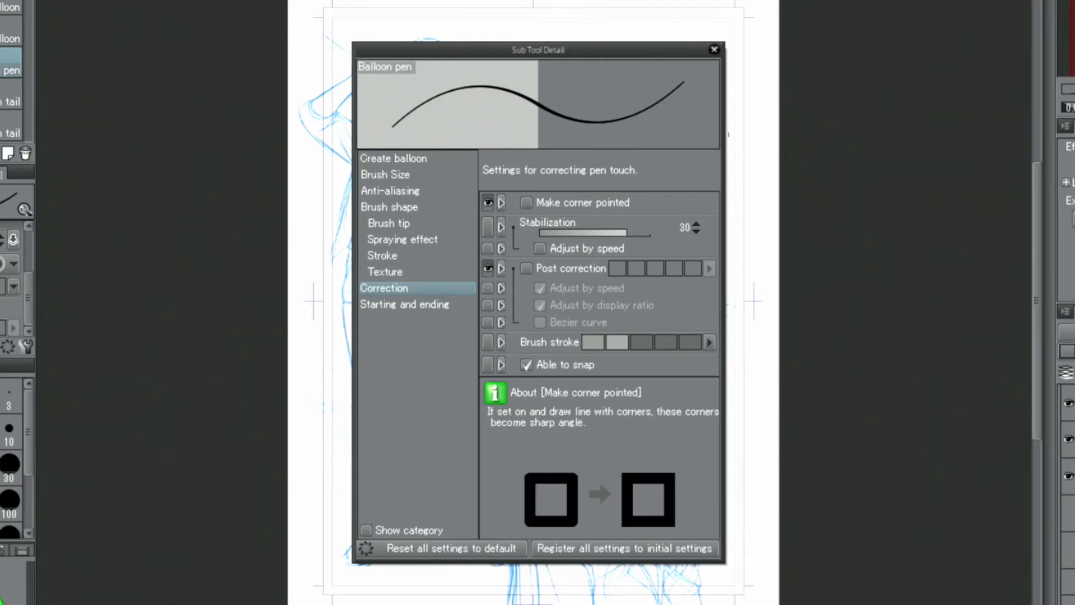
left_click(711, 53)
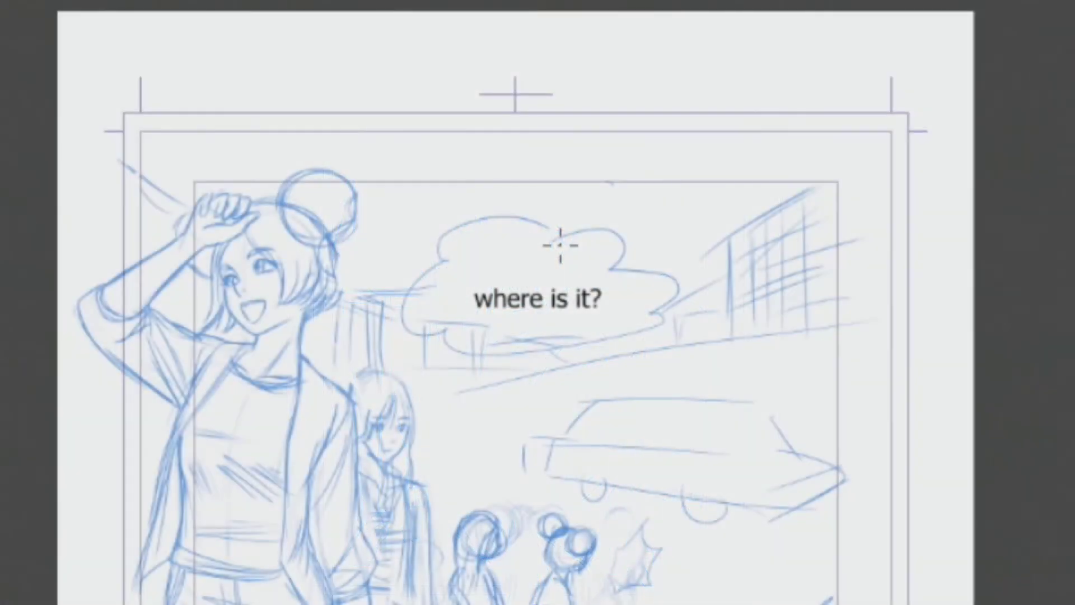
Ink the cloud balloon's outline in strokes and add a pointed tail at bottom left
mouse_move(558, 243)
left_mouse_down()
mouse_move(429, 270)
mouse_move(588, 346)
mouse_move(618, 268)
mouse_move(585, 250)
left_mouse_up()
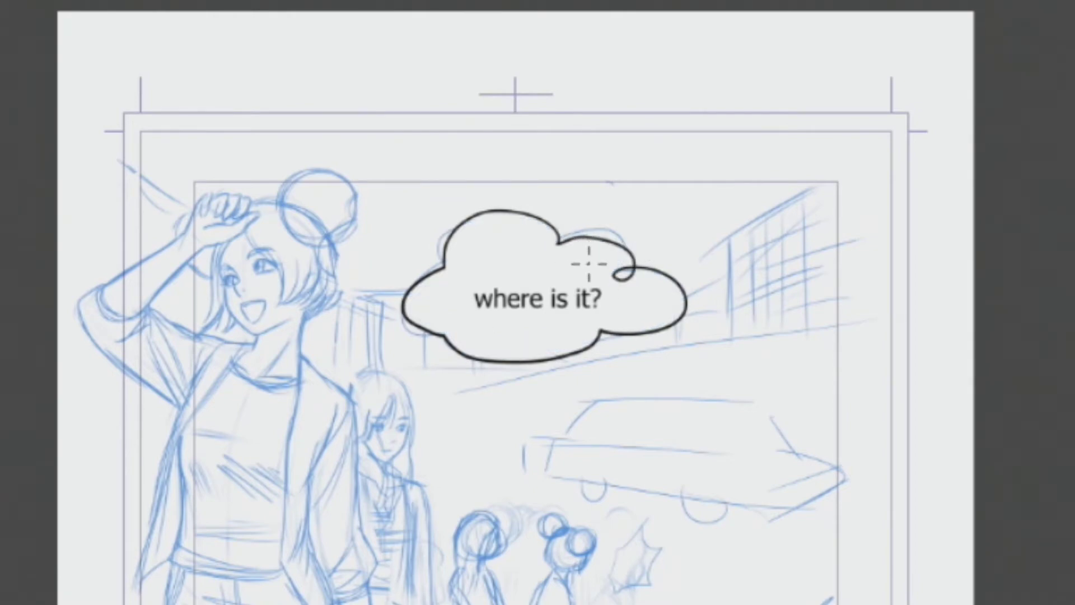
mouse_move(556, 248)
left_mouse_down()
mouse_move(640, 238)
mouse_move(646, 281)
left_mouse_up()
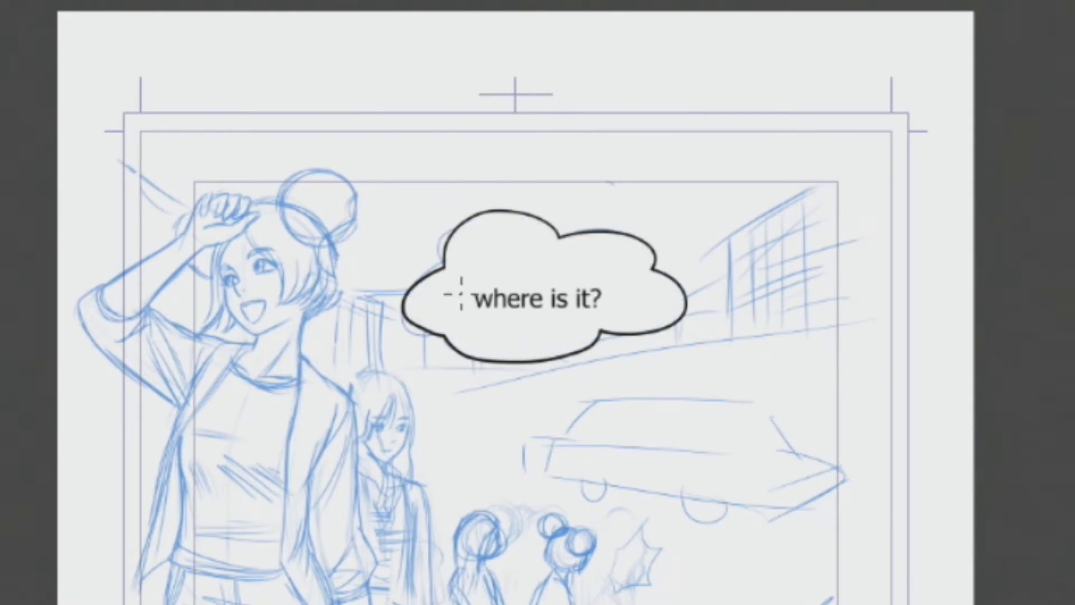
left_click_drag(454, 263, 510, 337)
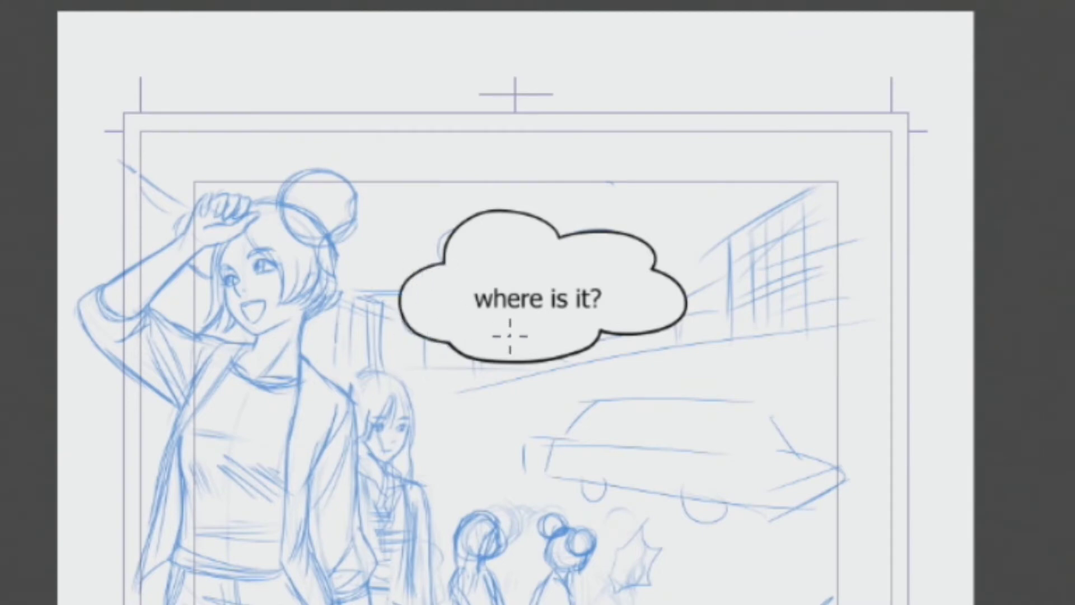
left_click_drag(475, 339, 492, 345)
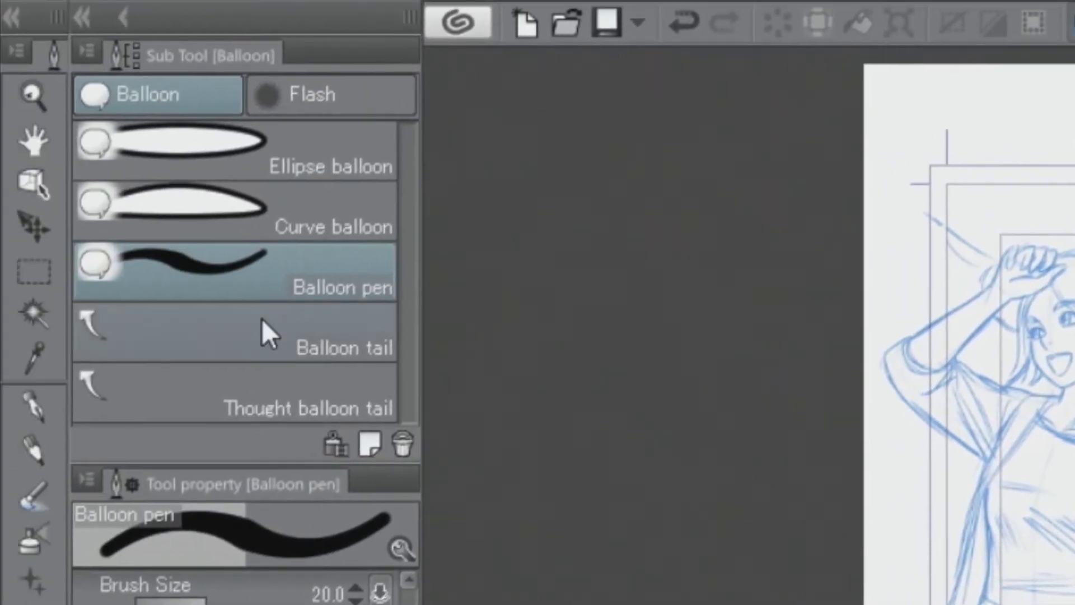
Move the cloud balloon up, rotate it slightly clockwise, reposition its tail and deselect
left_click(33, 181)
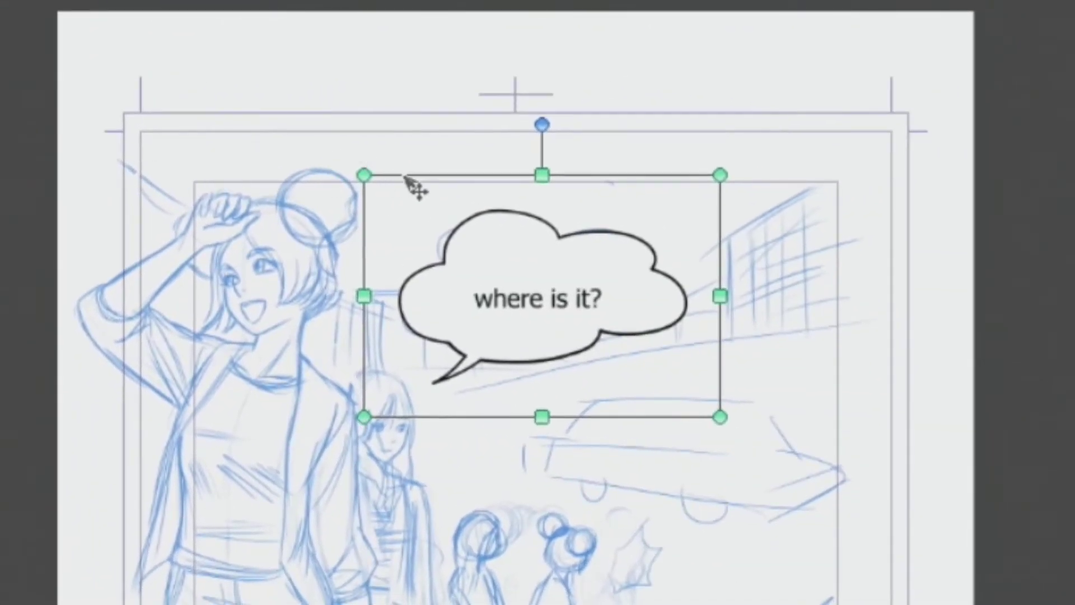
left_click_drag(405, 175, 395, 130)
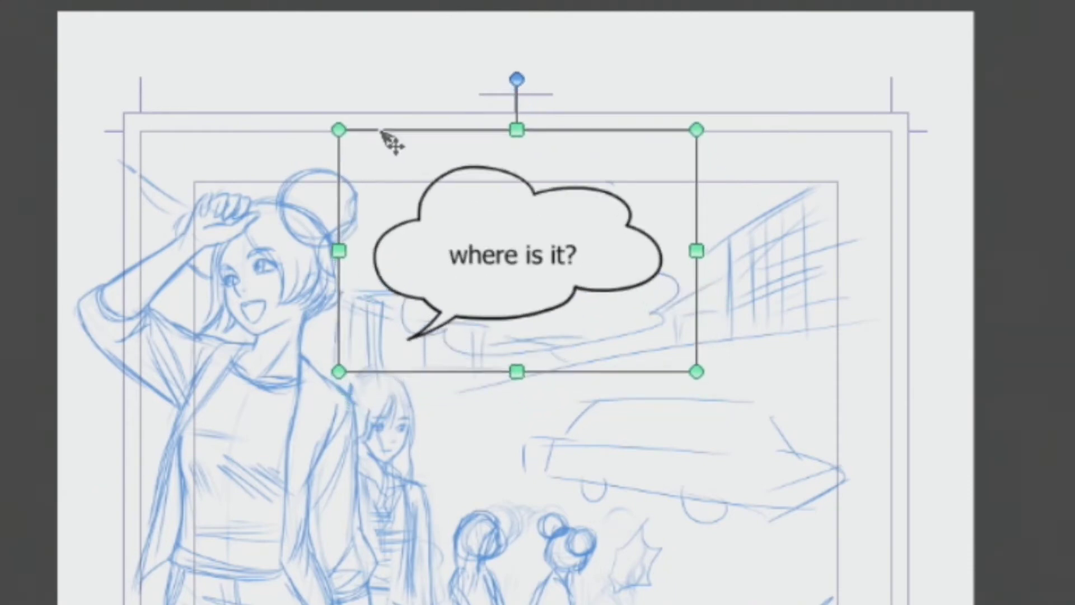
left_click_drag(522, 69, 526, 69)
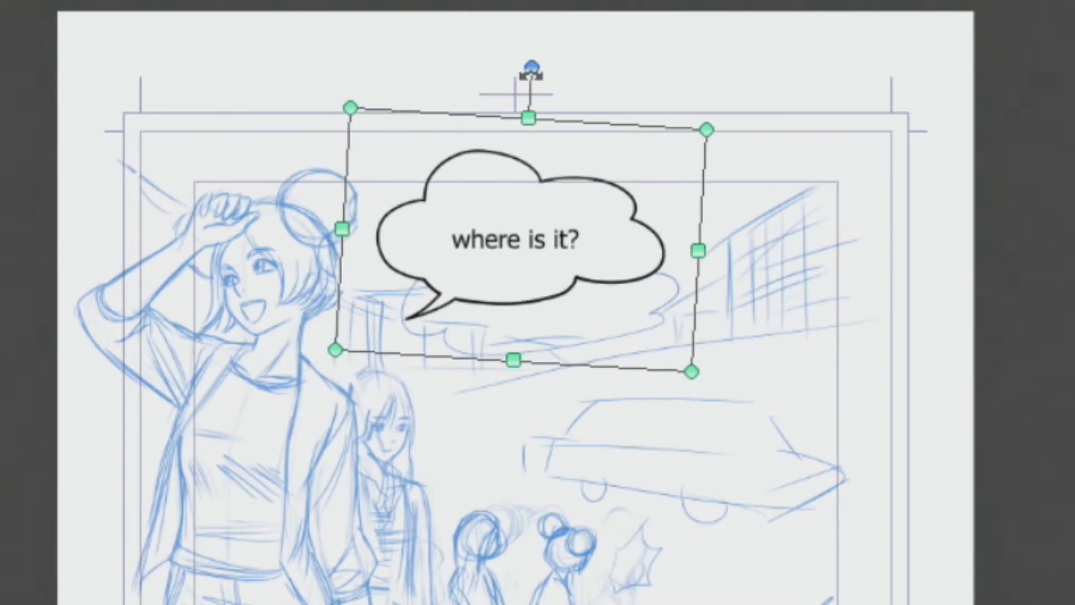
left_click_drag(527, 69, 531, 68)
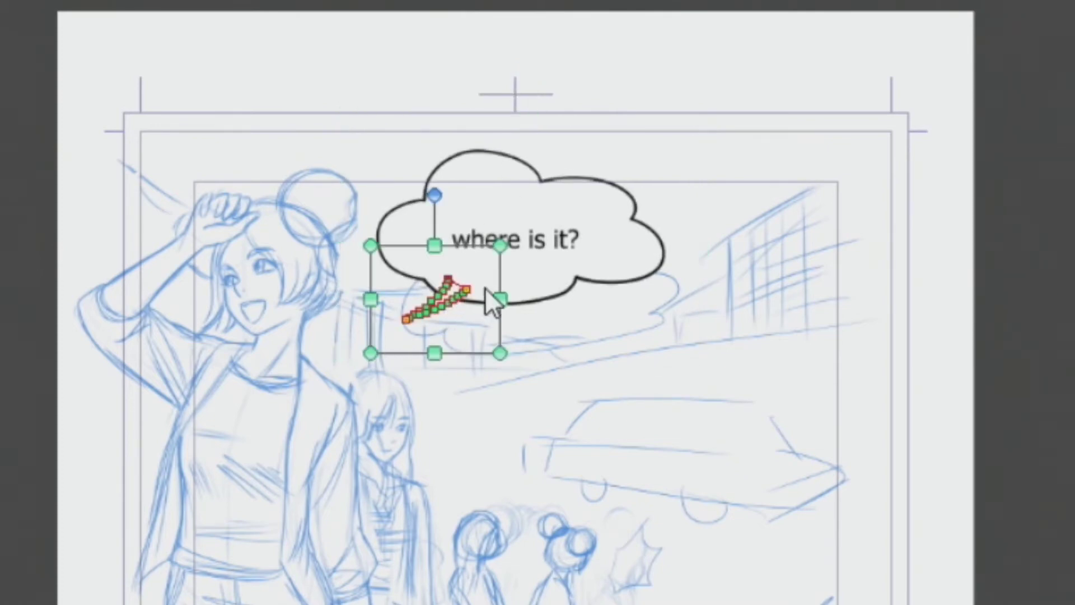
left_click_drag(509, 280, 495, 252)
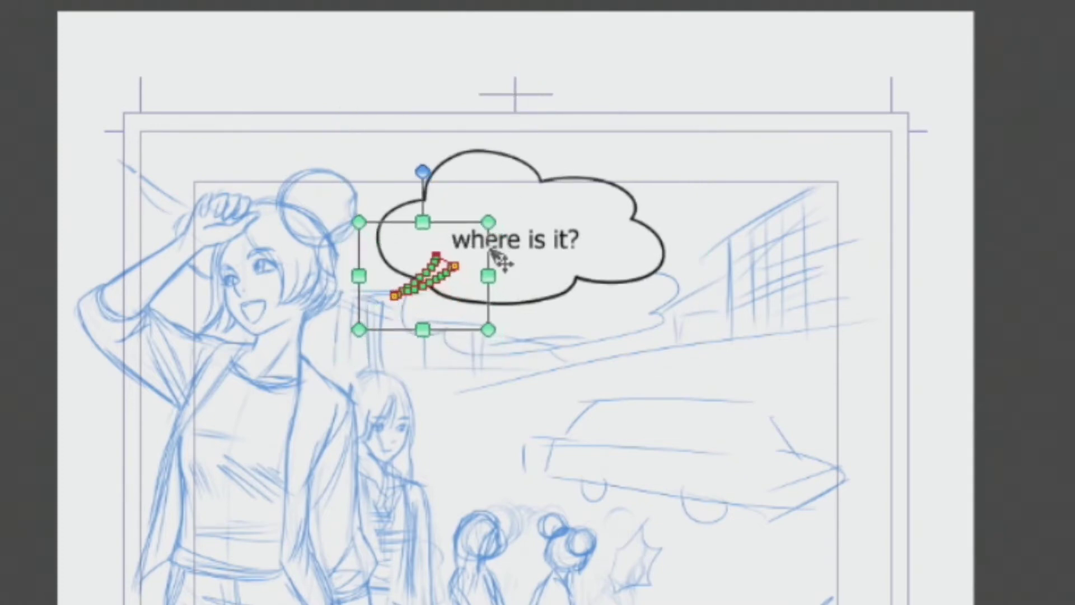
left_click(612, 337)
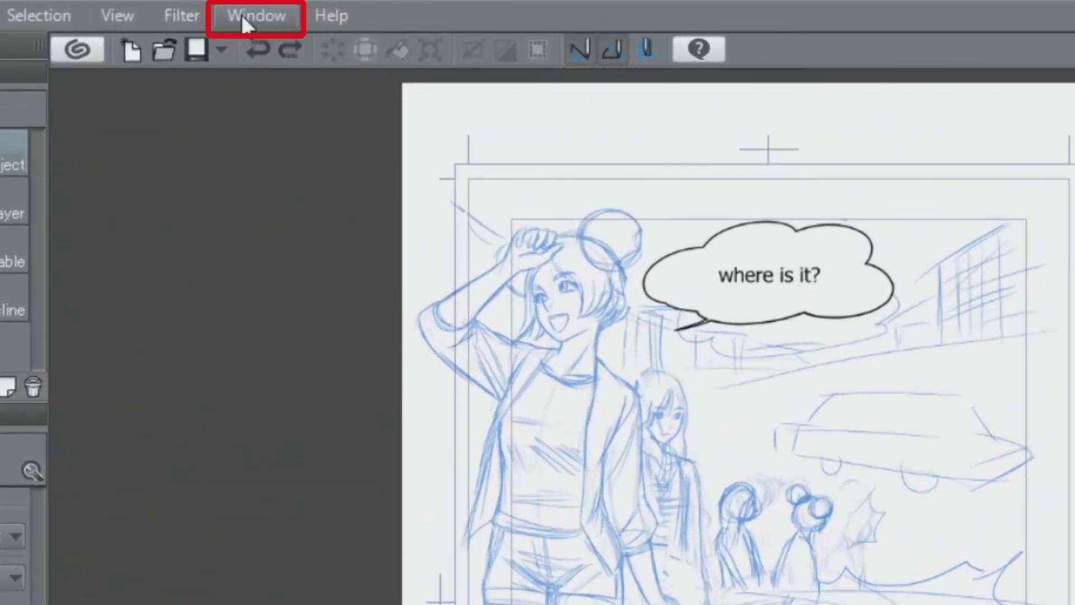
Show the Material [All materials] palette and browse to Manga material > Balloon
left_click(244, 17)
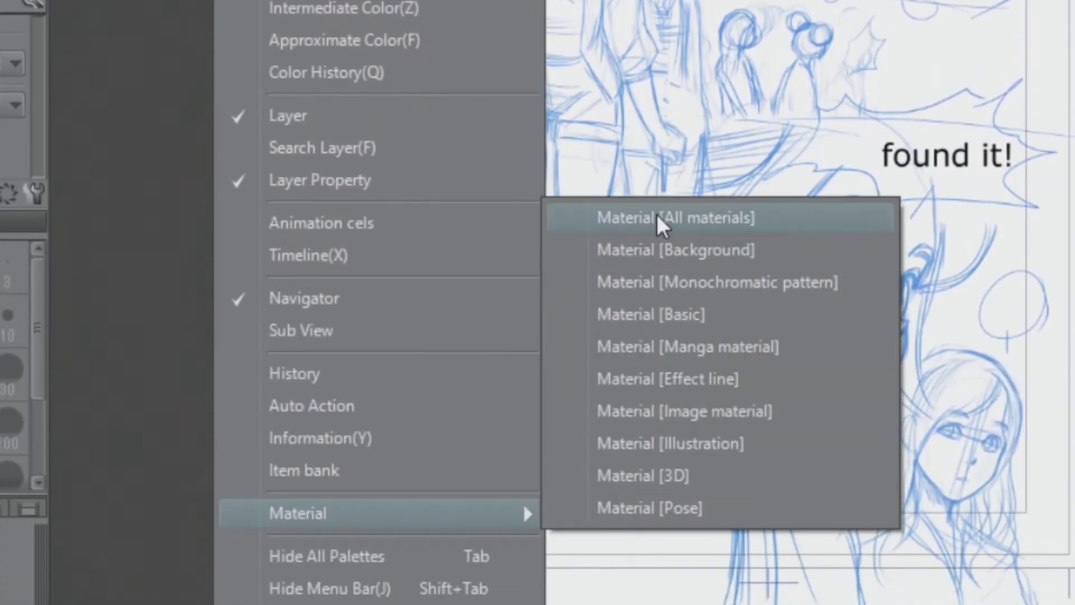
mouse_move(296, 507)
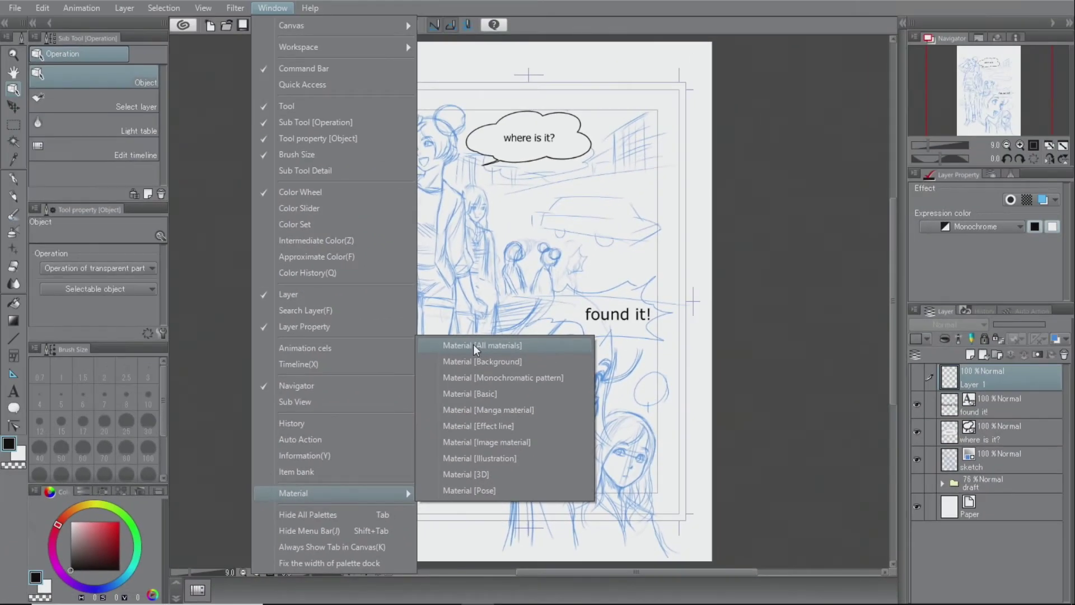
left_click(473, 344)
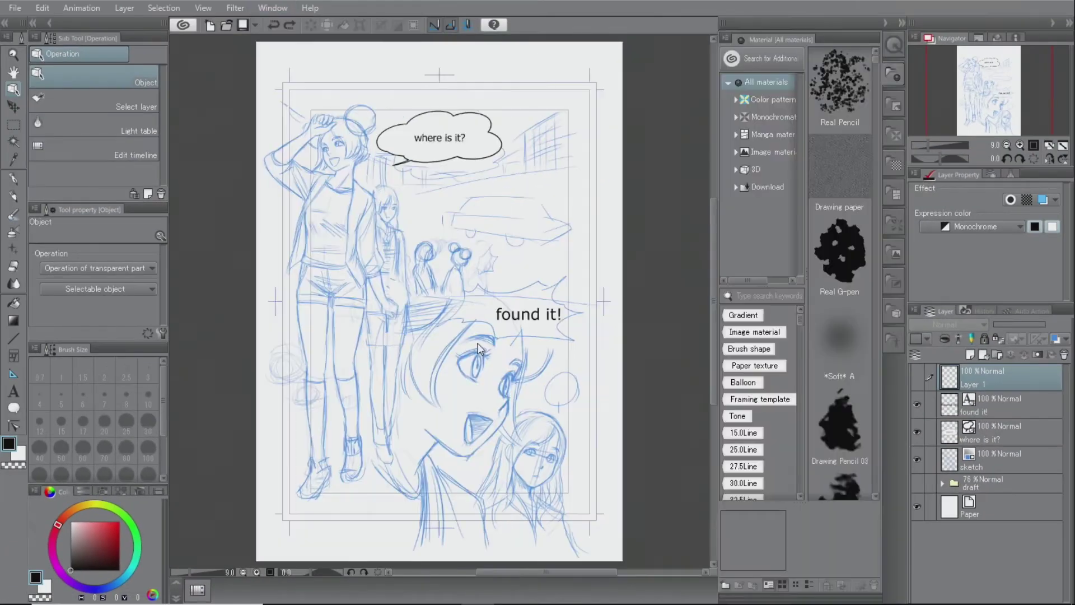
left_click(735, 133)
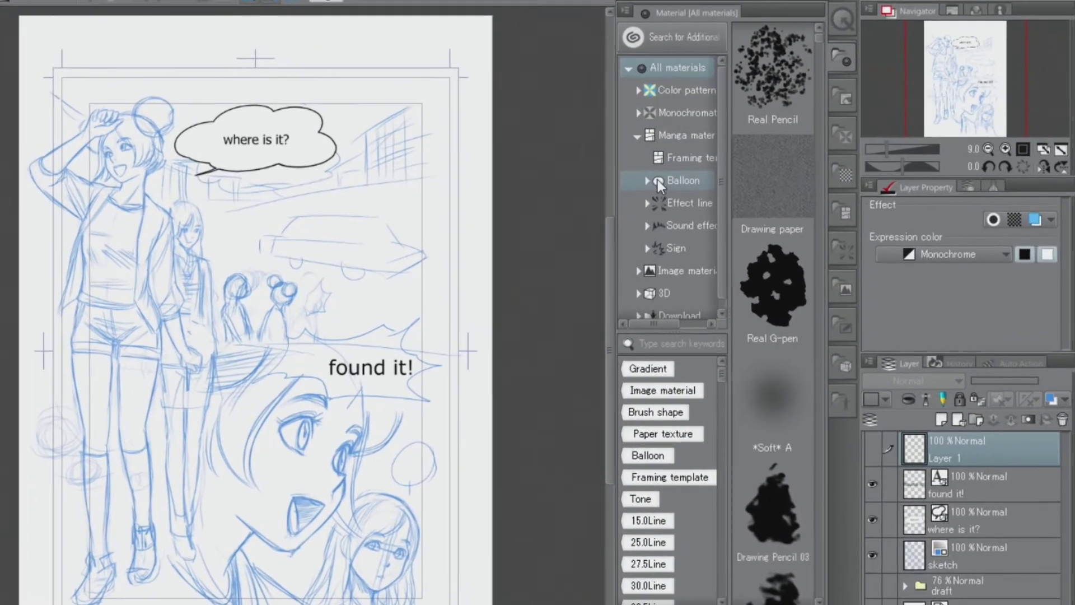
left_click(658, 181)
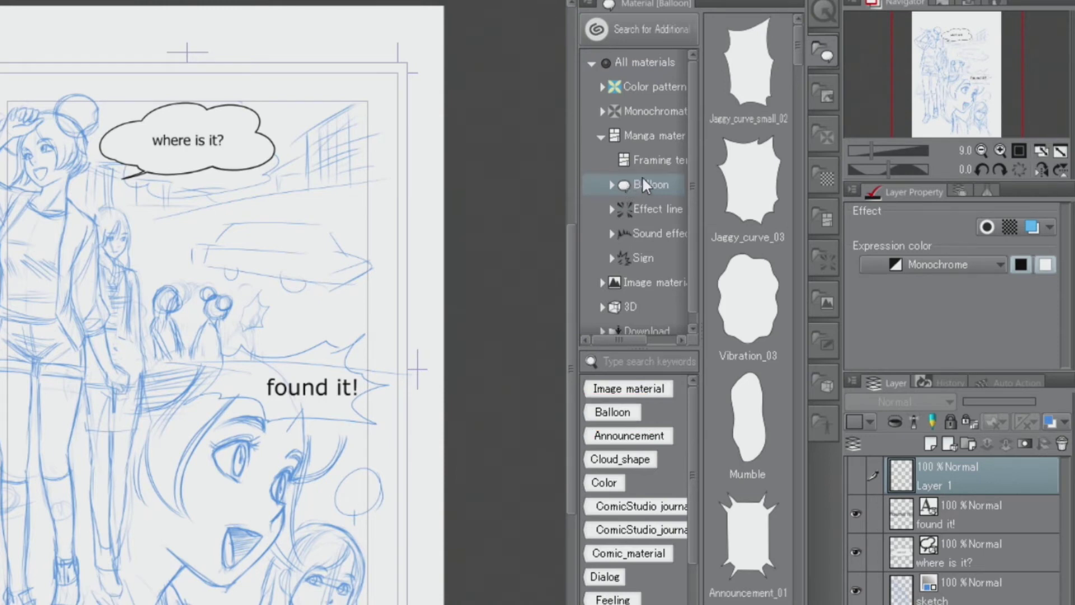
Place the Jaggy_curve_small_02 balloon material onto the page as its own layer
left_click(735, 103)
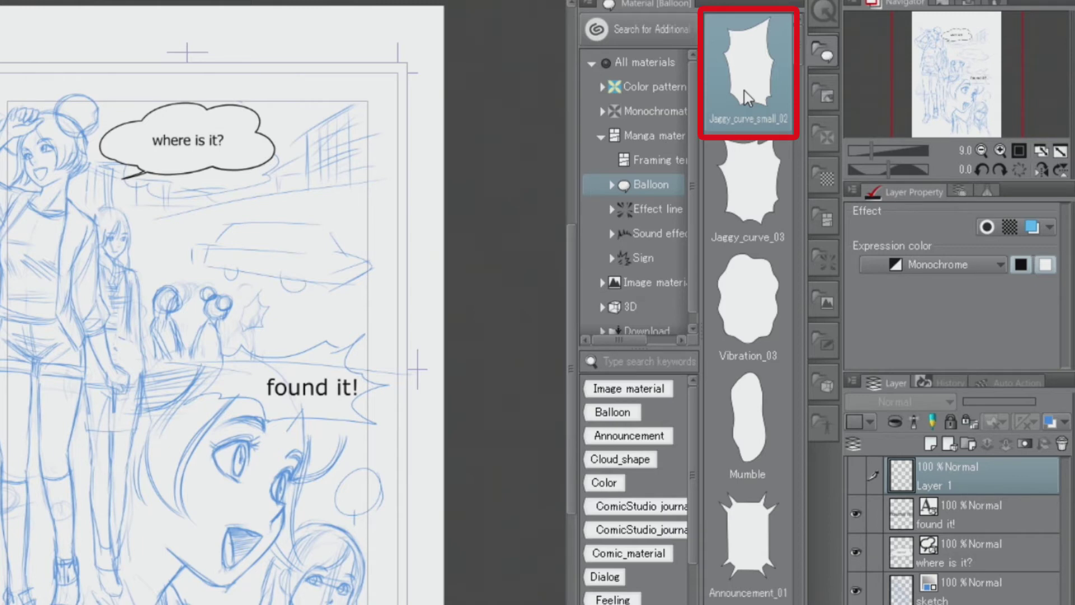
left_click_drag(747, 97, 402, 298)
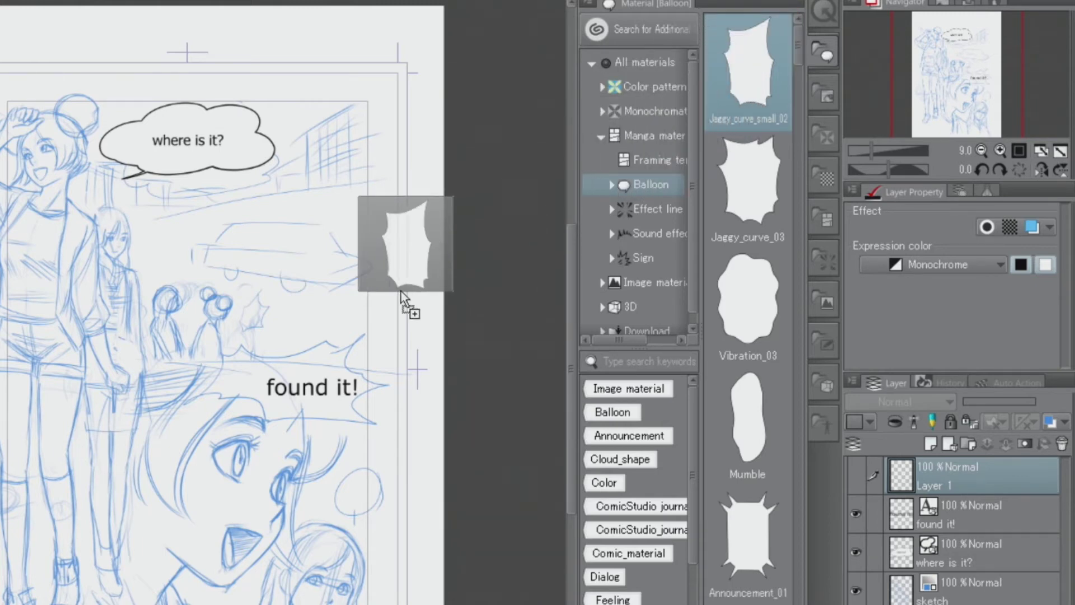
left_click_drag(401, 299, 263, 331)
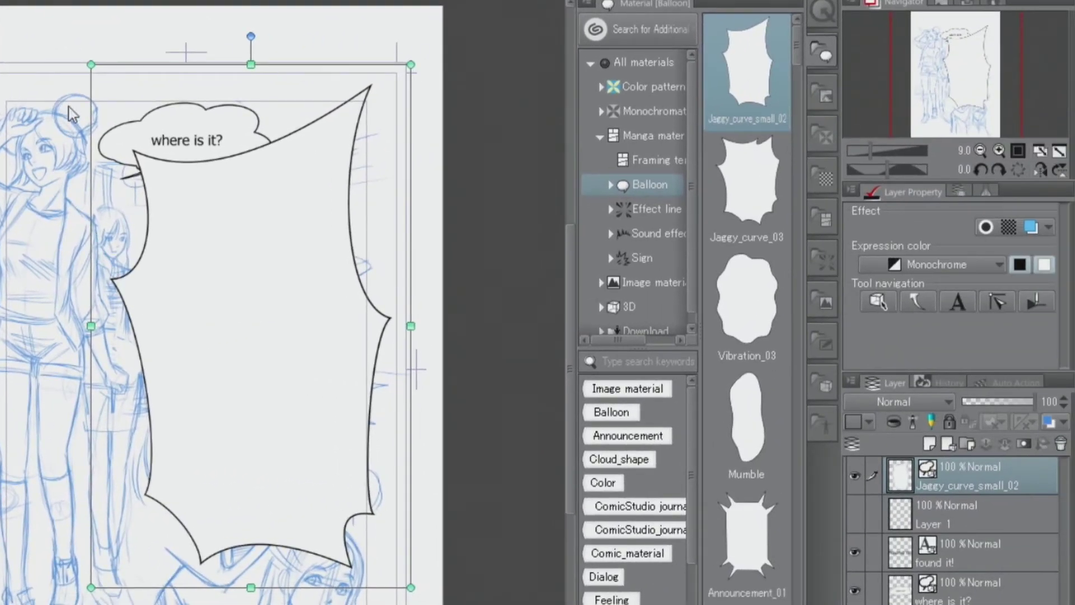
Shrink the jagged balloon in two passes and position it just above the 'found it!' text
mouse_move(90, 63)
left_mouse_down()
mouse_move(161, 200)
mouse_move(276, 346)
left_mouse_up()
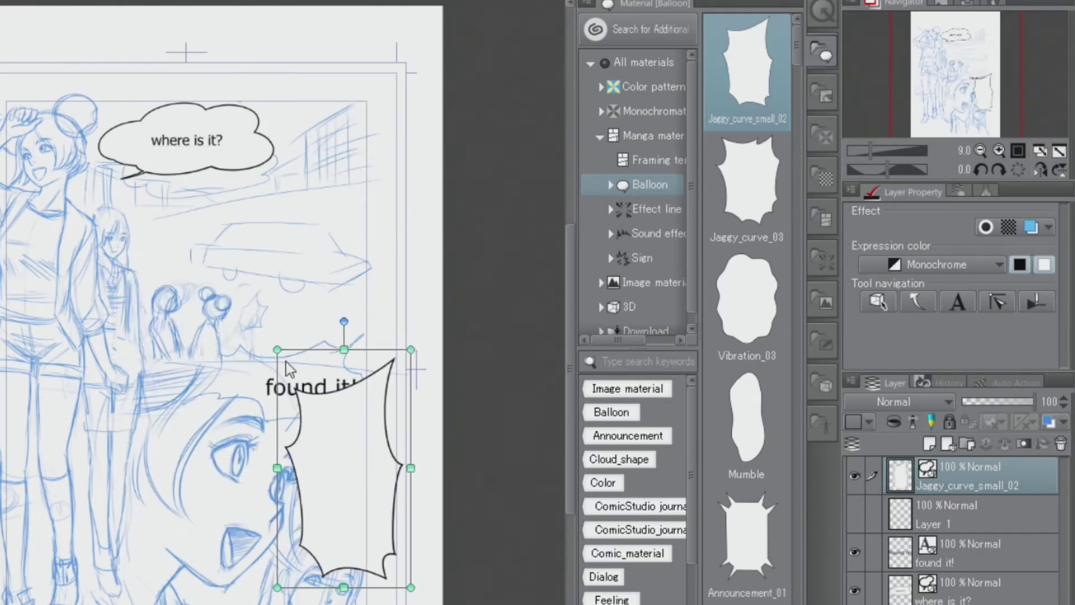
mouse_move(377, 452)
left_mouse_down()
mouse_move(332, 406)
mouse_move(306, 337)
left_mouse_up()
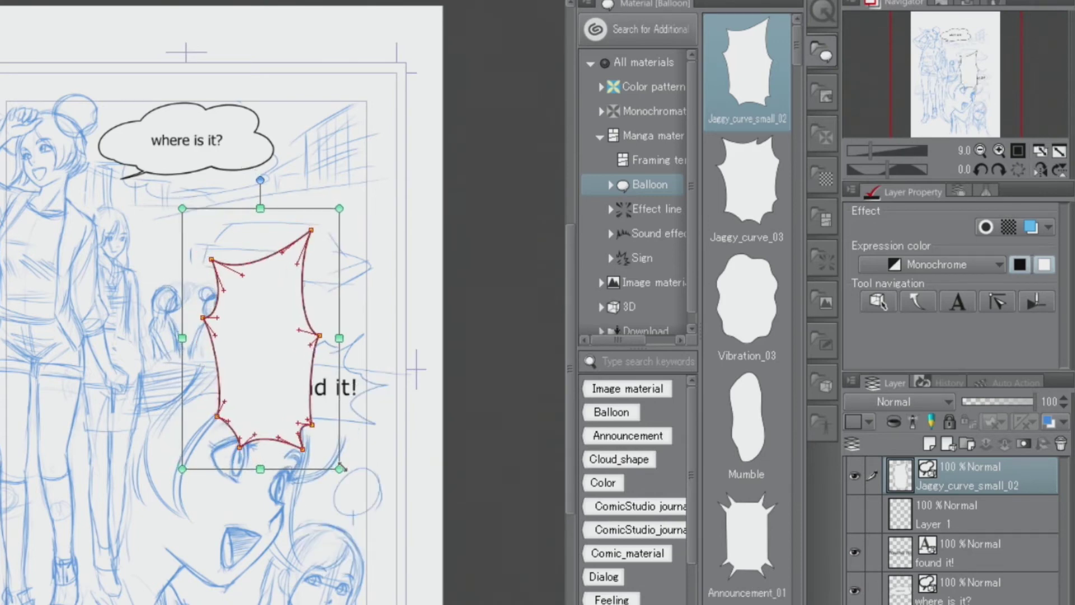
left_click_drag(339, 468, 234, 298)
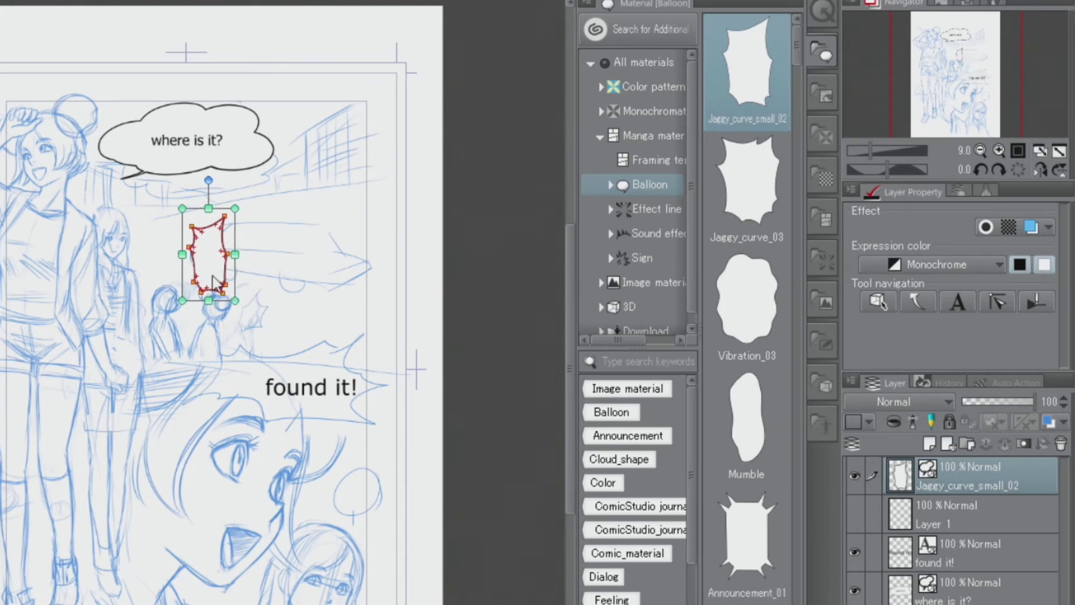
left_click_drag(214, 271, 256, 316)
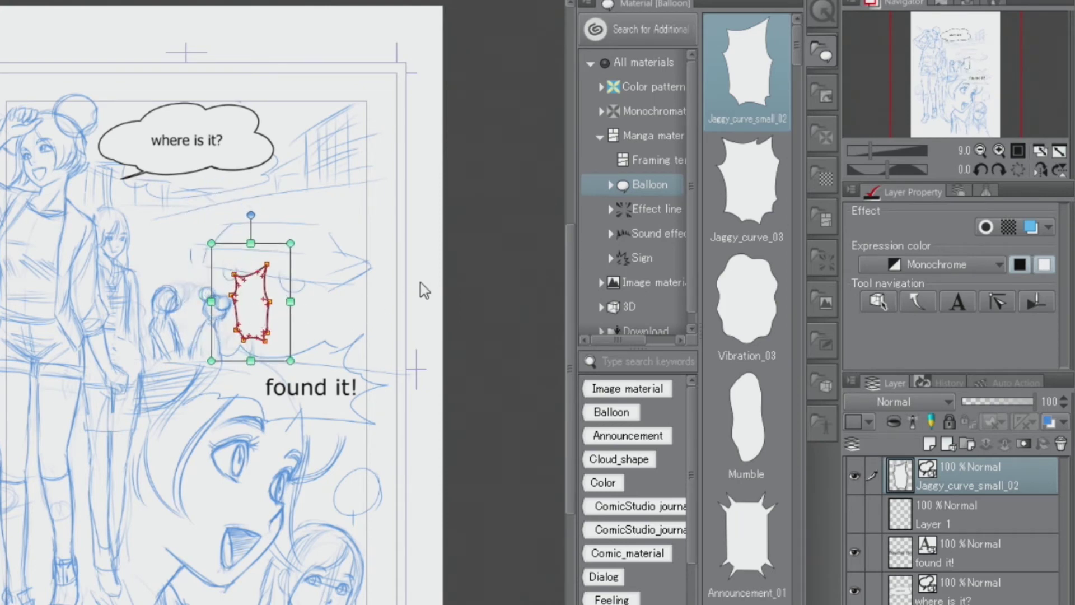
left_click(998, 150)
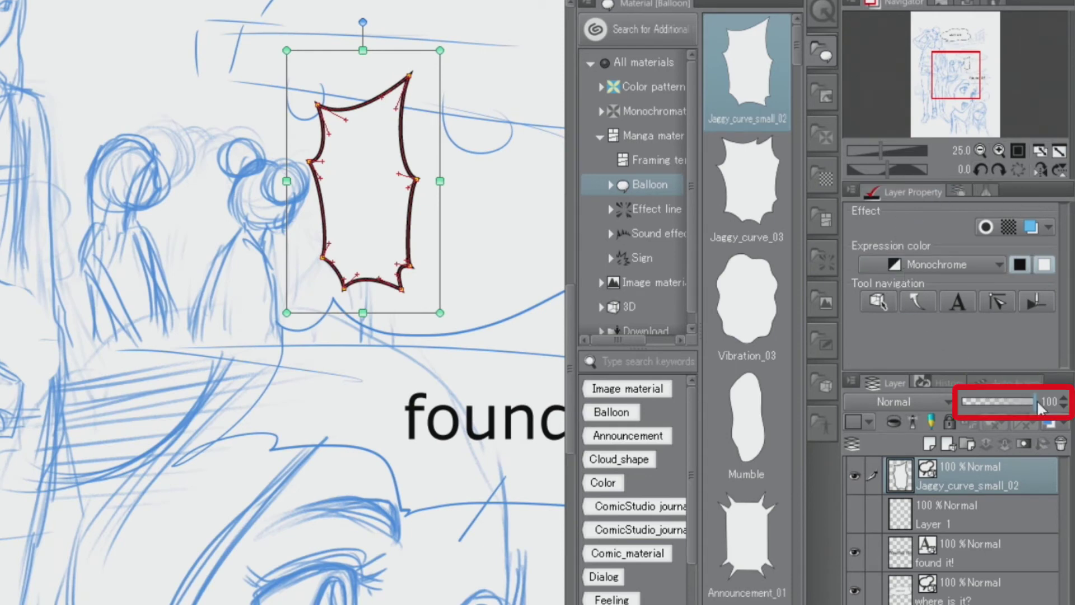
Tilt the small jagged balloon clockwise against the faded sketch, then restore layer opacity to 100
left_click_drag(1038, 400, 984, 407)
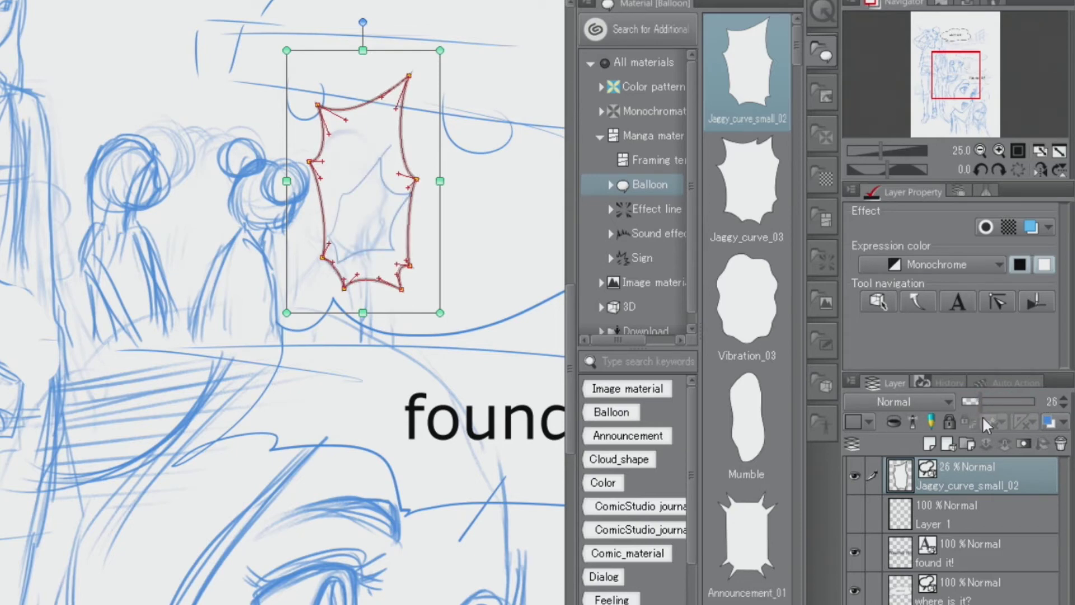
mouse_move(441, 49)
left_mouse_down()
mouse_move(439, 145)
mouse_move(322, 216)
mouse_move(378, 201)
left_mouse_up()
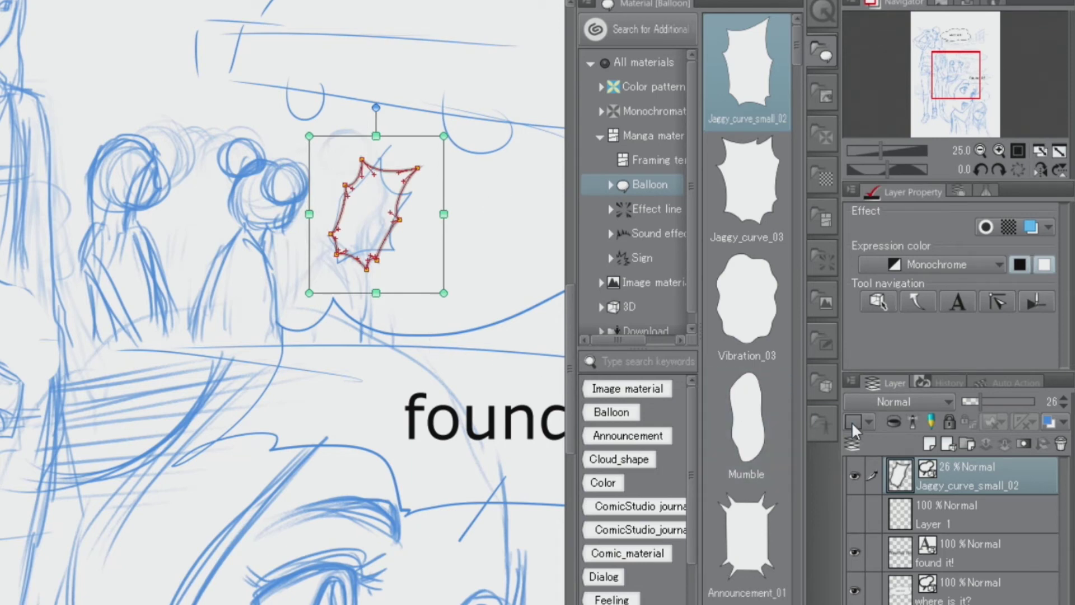
left_click_drag(1008, 402, 1054, 411)
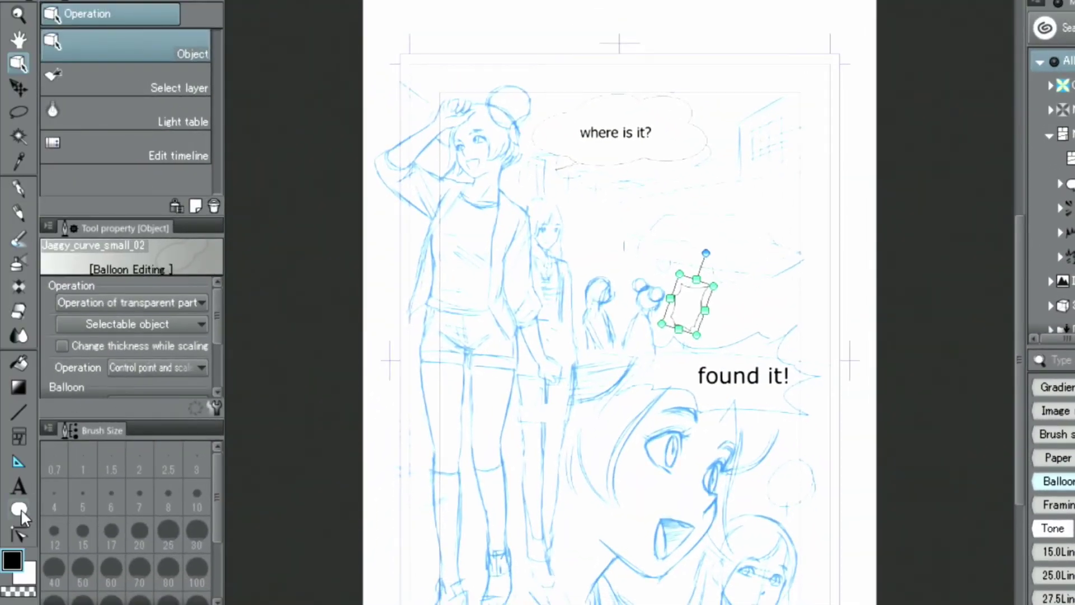
left_click(21, 508)
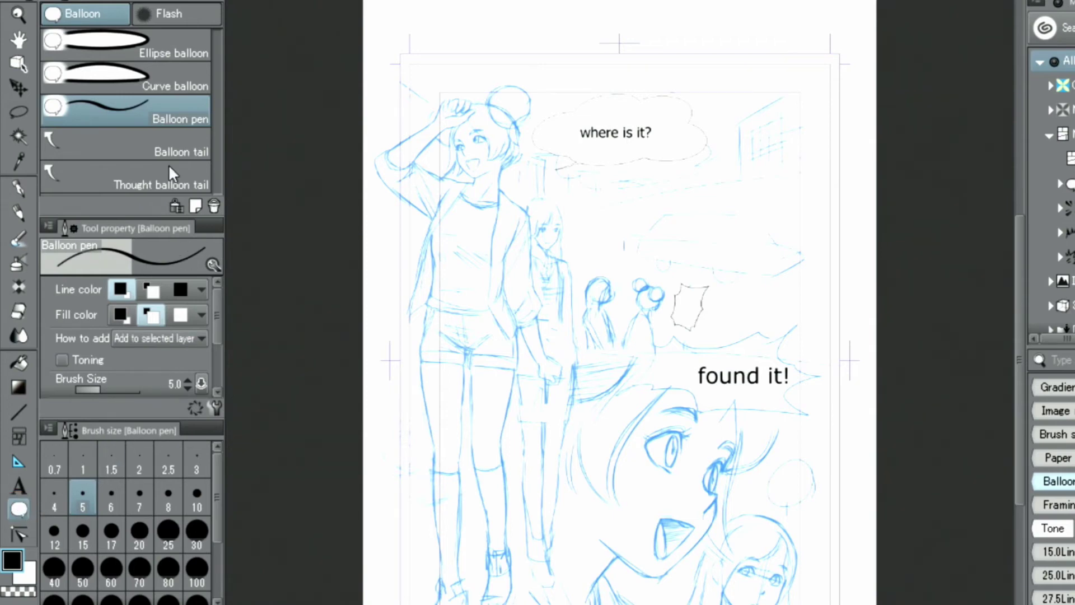
Draw an ellipse balloon over the sketched circle and give it a short tail pointing down-left
left_click(147, 53)
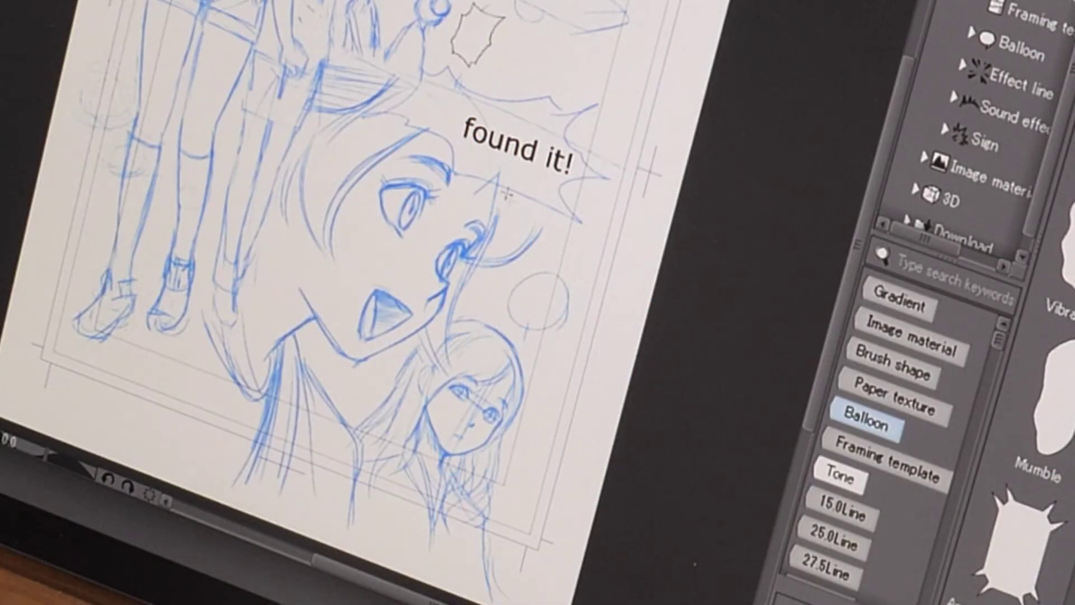
mouse_move(508, 269)
left_mouse_down()
mouse_move(559, 342)
mouse_move(553, 335)
left_mouse_up()
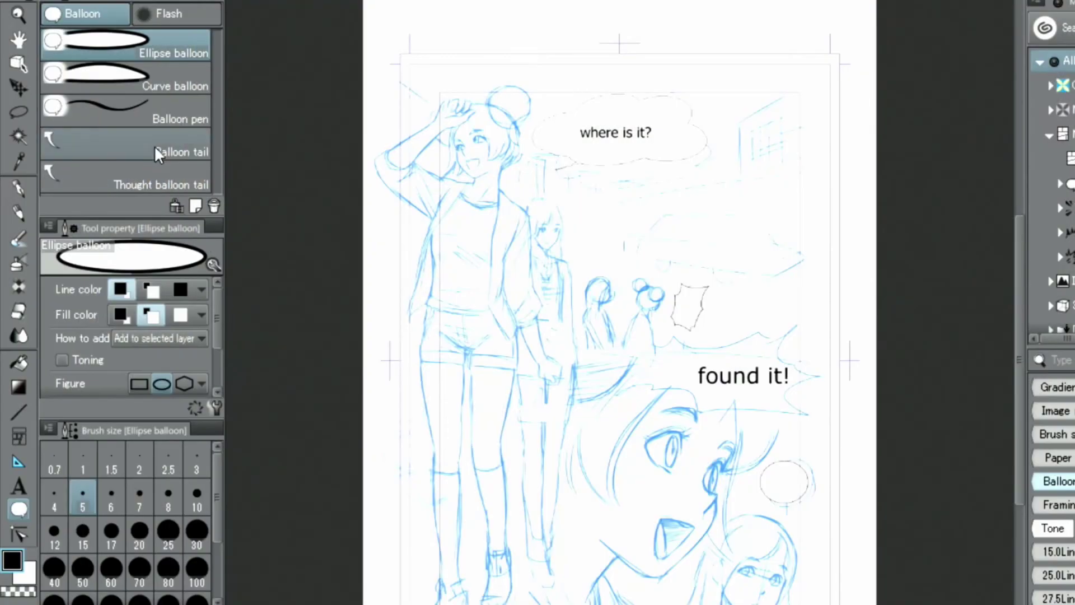
left_click(156, 145)
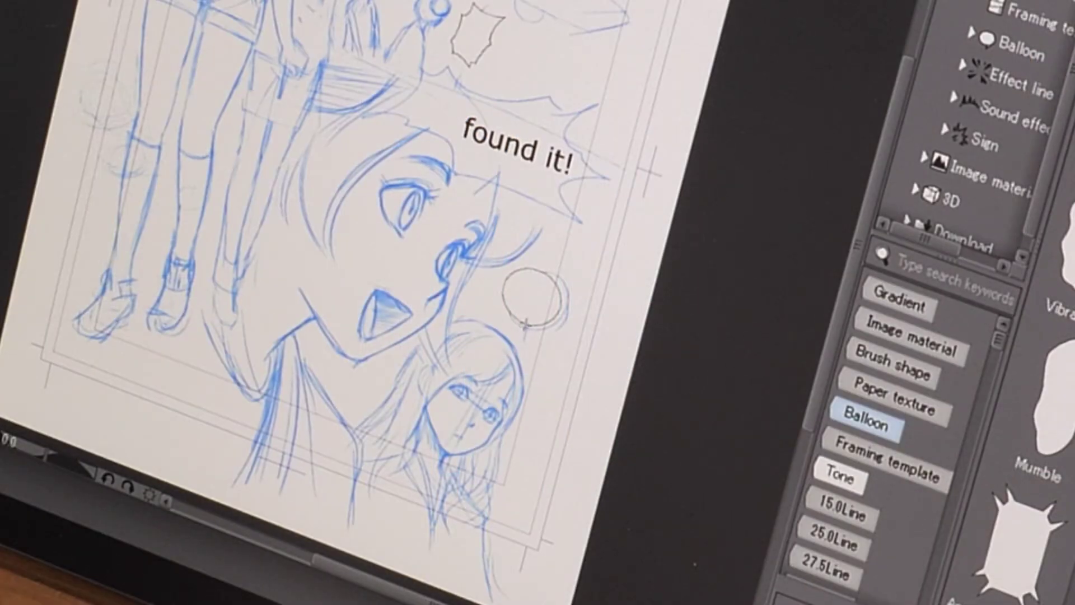
left_click_drag(522, 348, 521, 346)
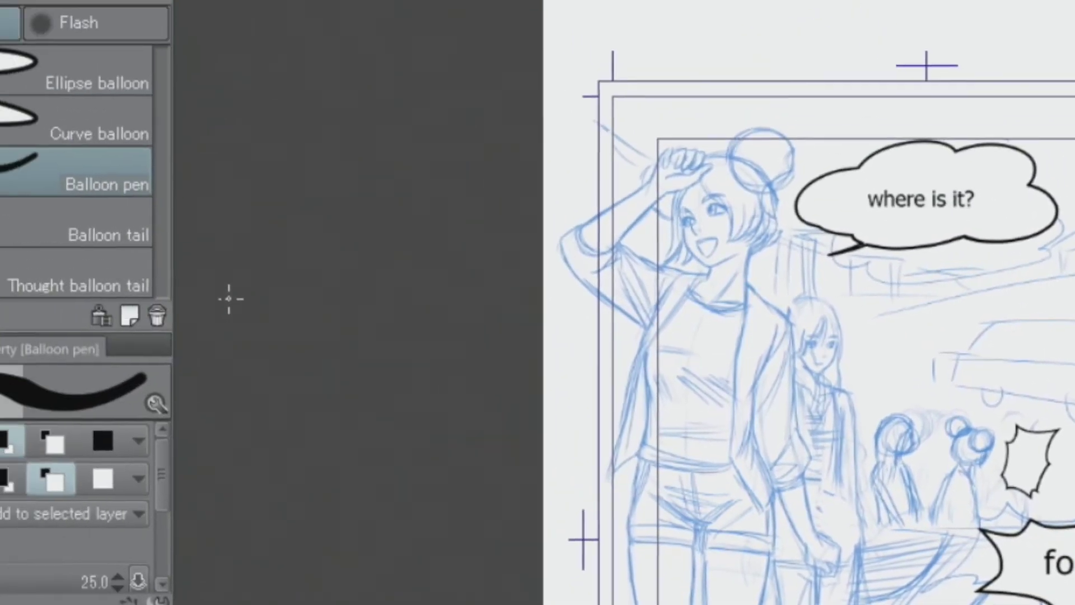
Select the 'found it!' balloon with the Object tool to expose its line and fill settings
left_click(205, 309)
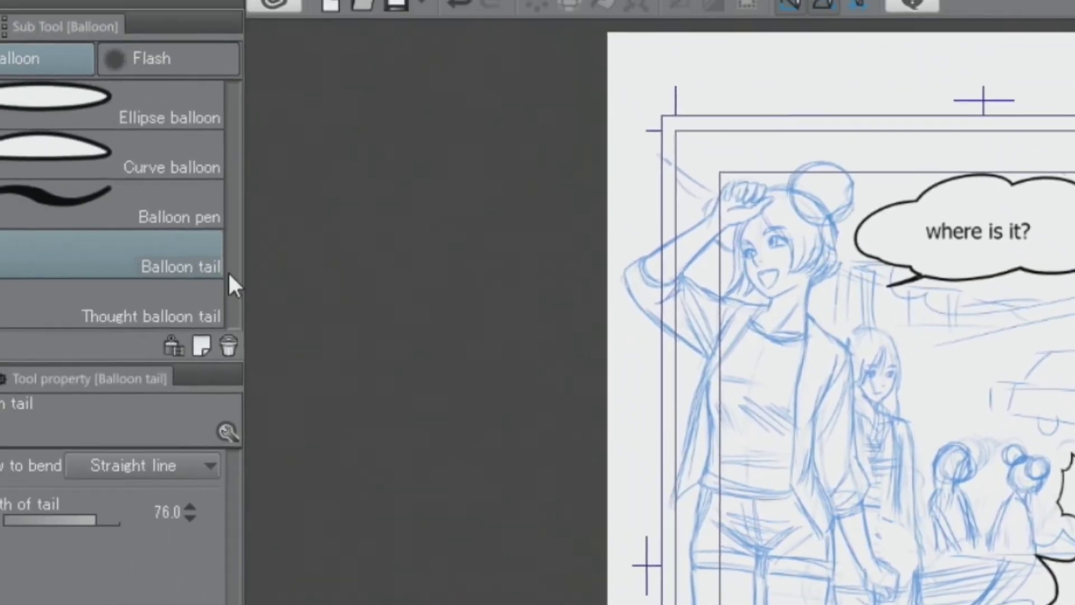
left_click(27, 180)
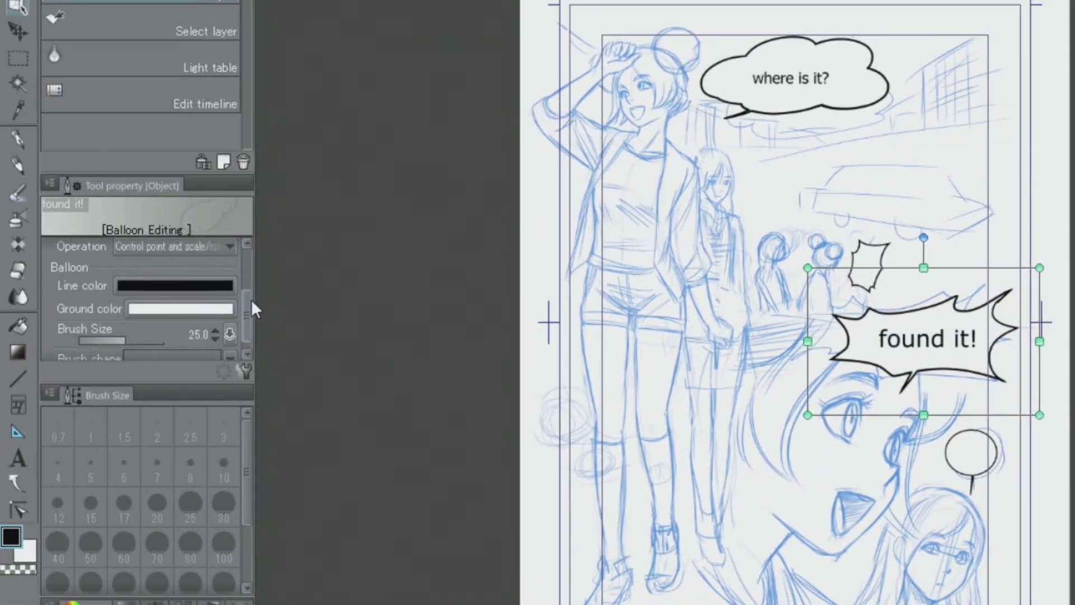
left_click_drag(251, 266, 247, 312)
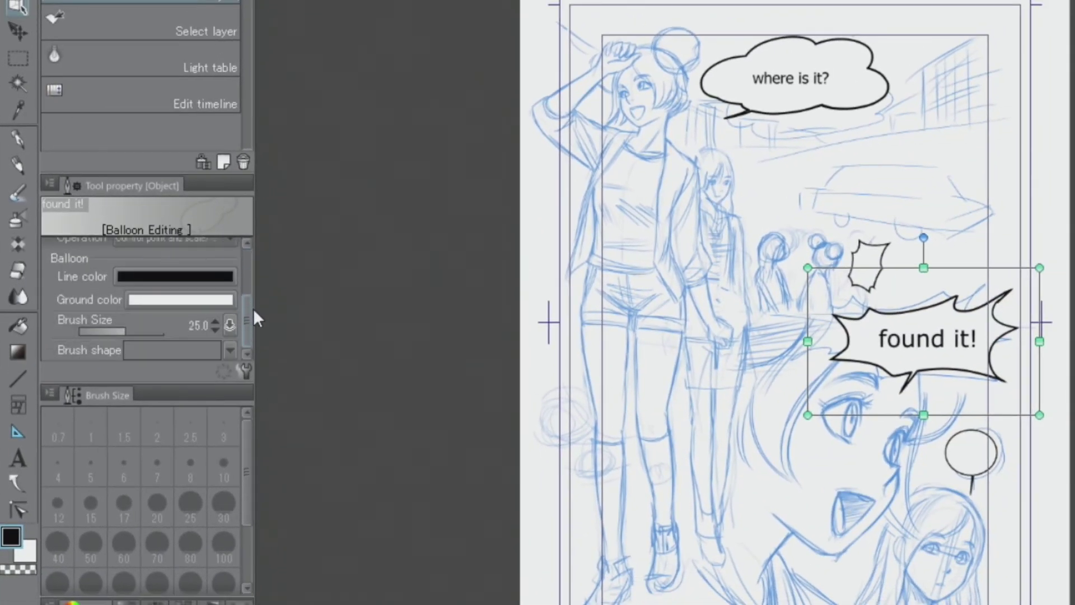
Thin the outlines of the 'found it!' and 'where is it?' balloons via Brush Size
left_click_drag(125, 327, 122, 329)
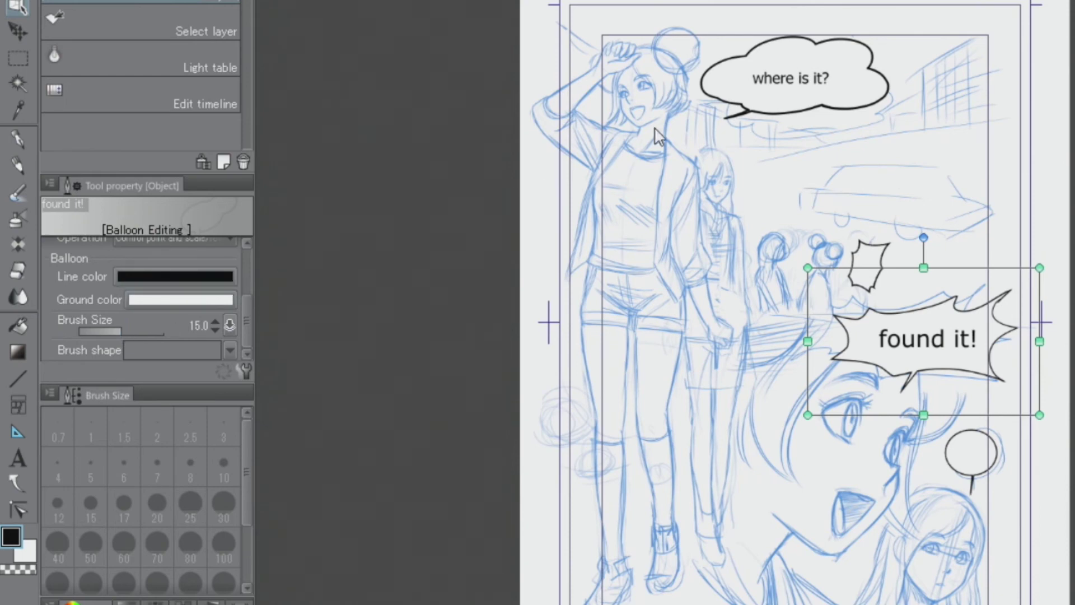
left_click(844, 101)
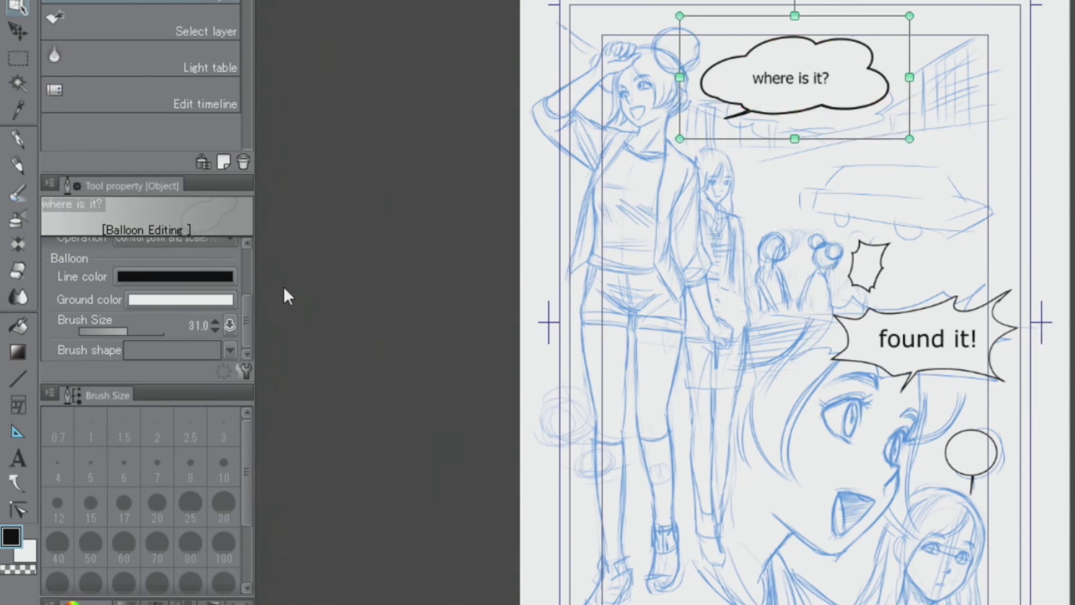
left_click_drag(130, 331, 125, 330)
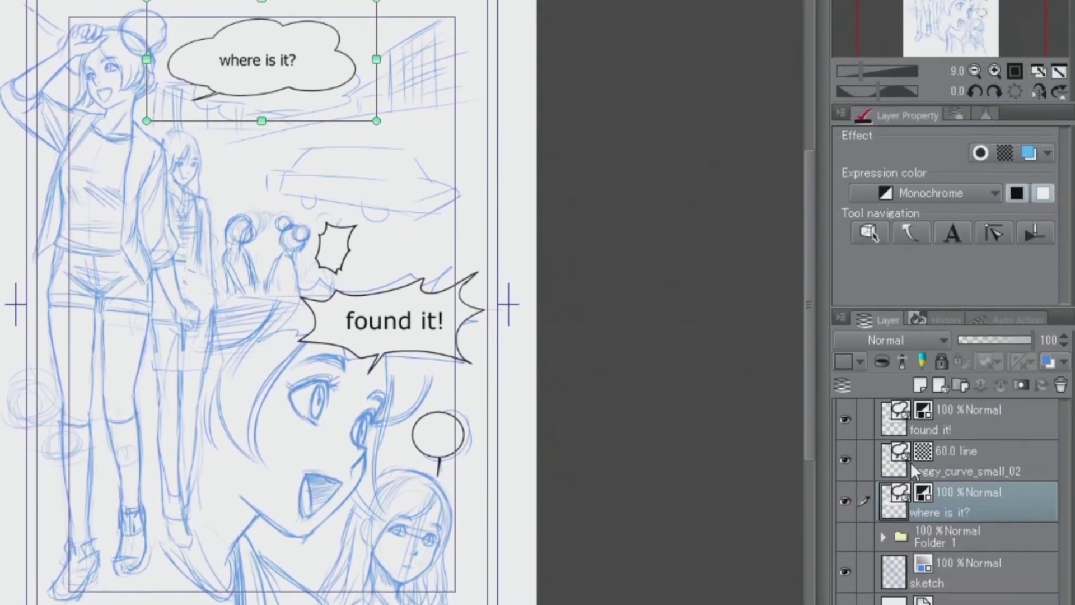
Slightly thicken the small jagged balloon's outline to line width 15
left_click(908, 463)
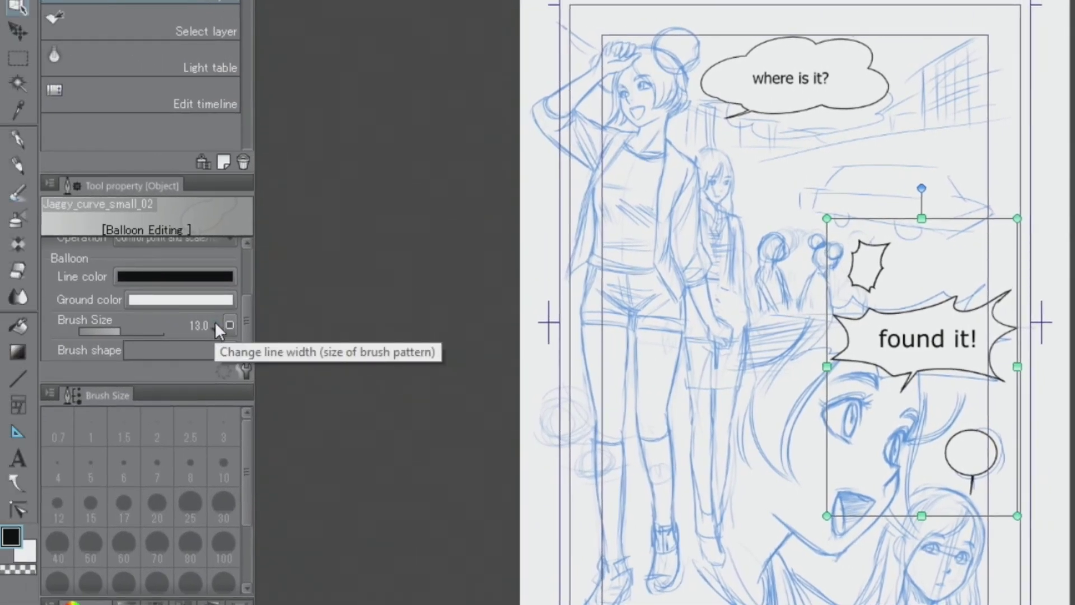
left_click(215, 322)
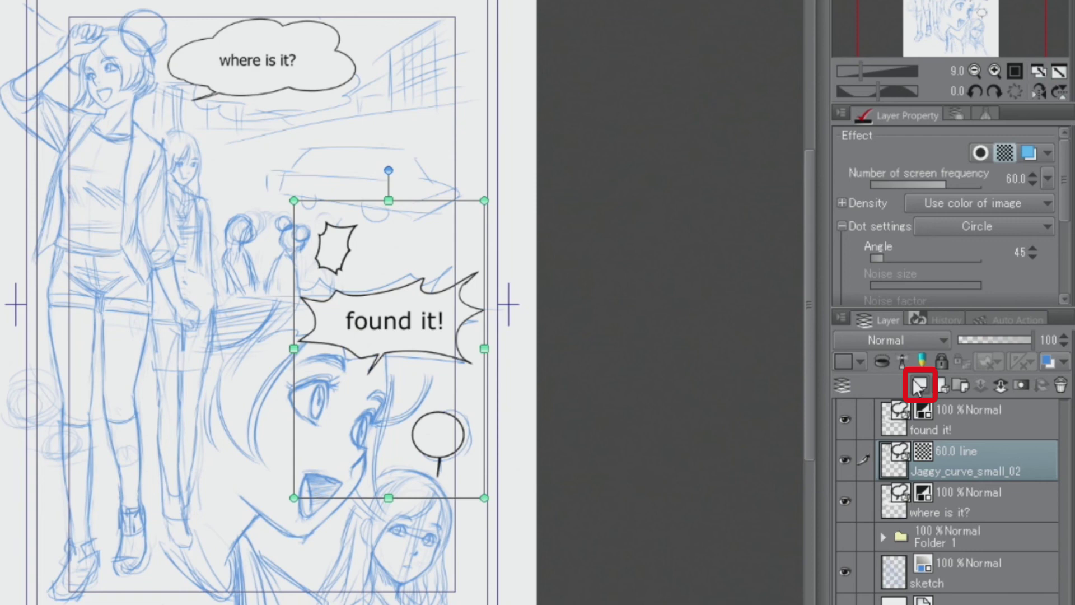
Add a new raster layer and pick the Calligraphy pen for hand lettering
left_click(919, 386)
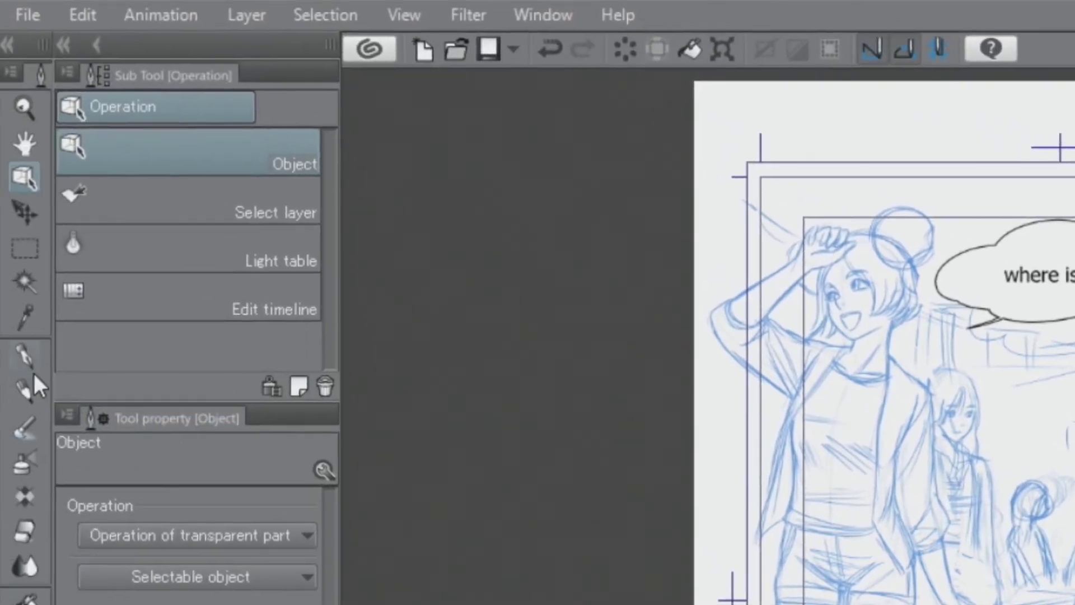
left_click(28, 369)
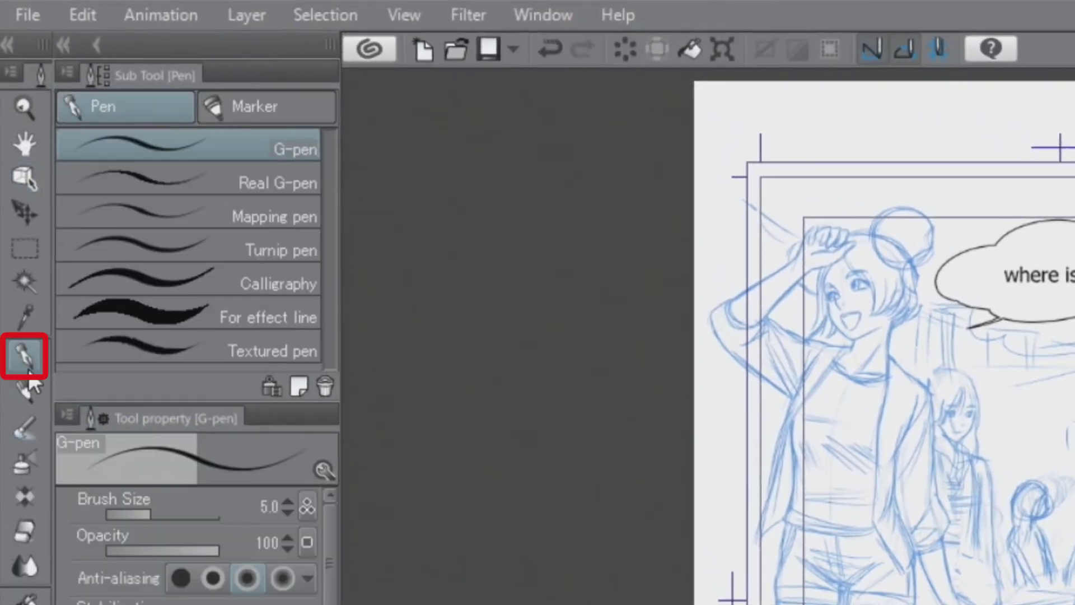
left_click(119, 278)
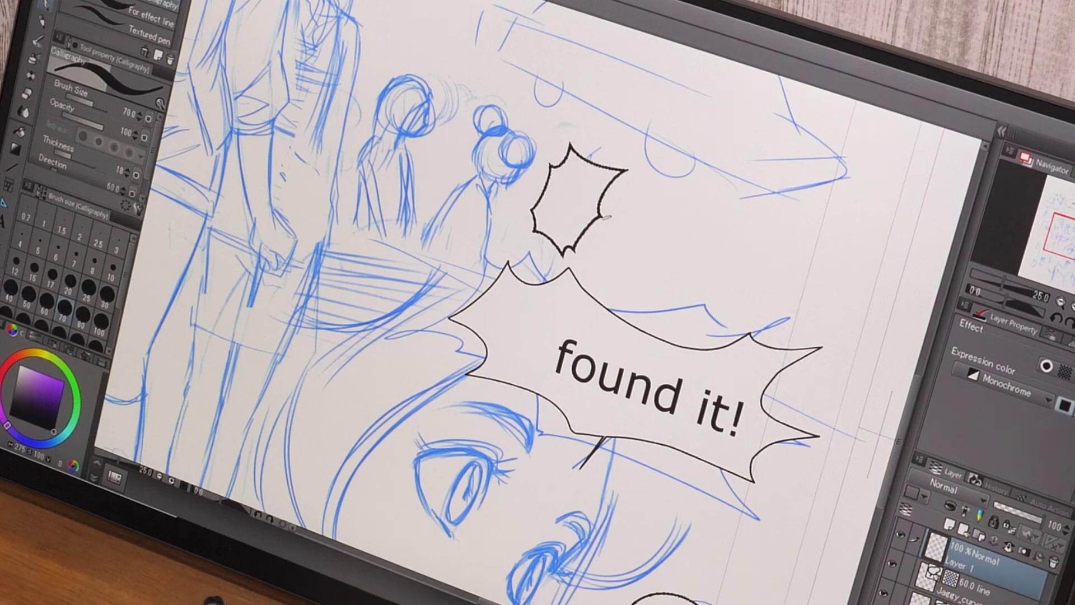
Hand-letter '!' in the small jagged balloon and '?' in the round balloon, then view the whole page
left_click_drag(585, 178, 555, 204)
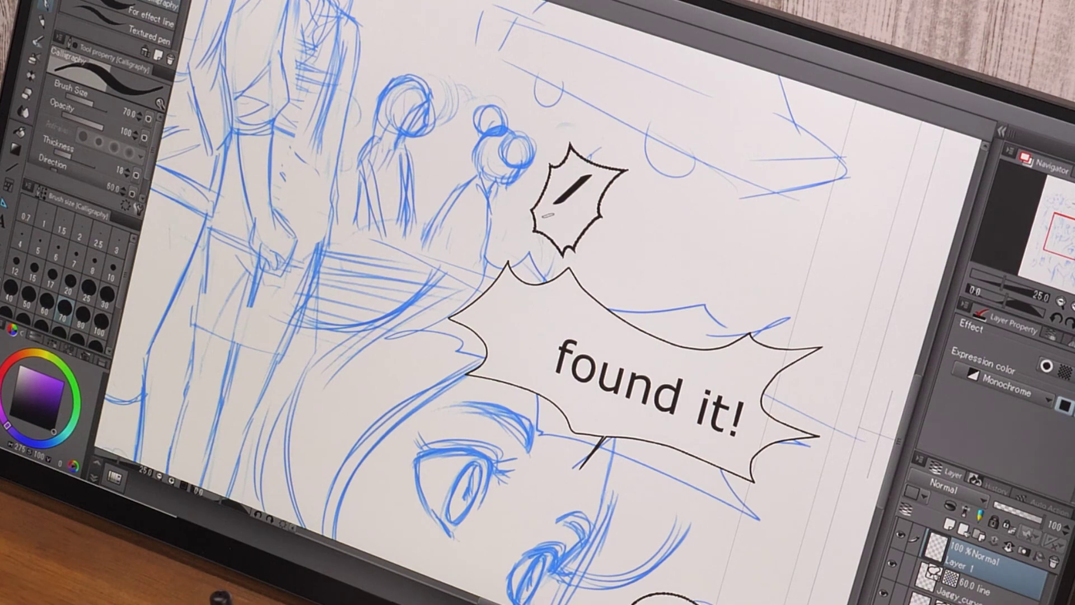
left_click(547, 215)
scroll(505, 302, "down", 5)
scroll(504, 303, "down", 2)
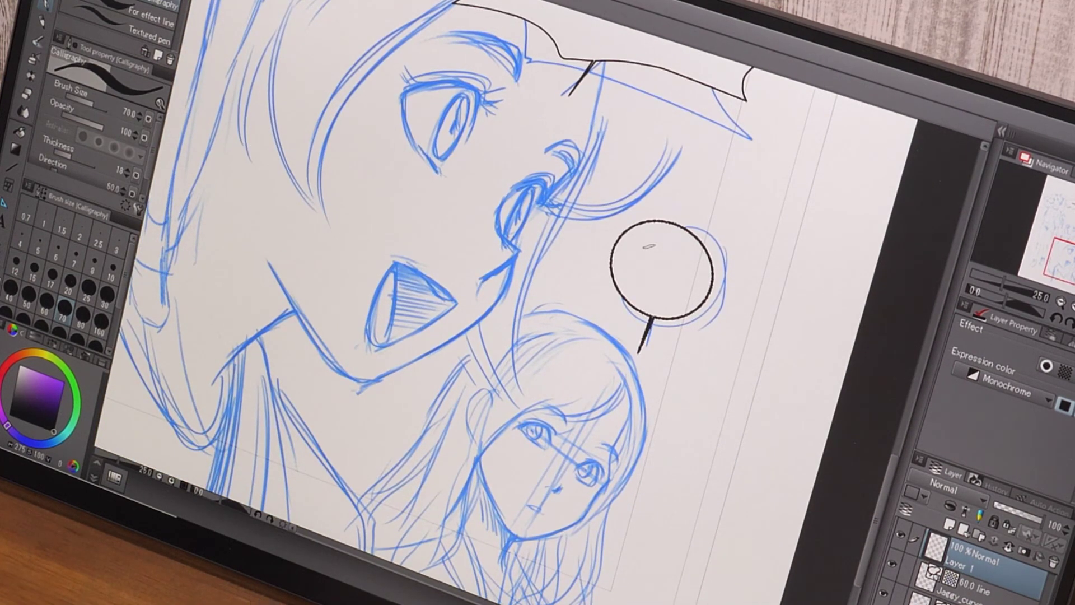
mouse_move(643, 246)
left_mouse_down()
mouse_move(680, 250)
mouse_move(661, 262)
left_mouse_up()
left_click(658, 267)
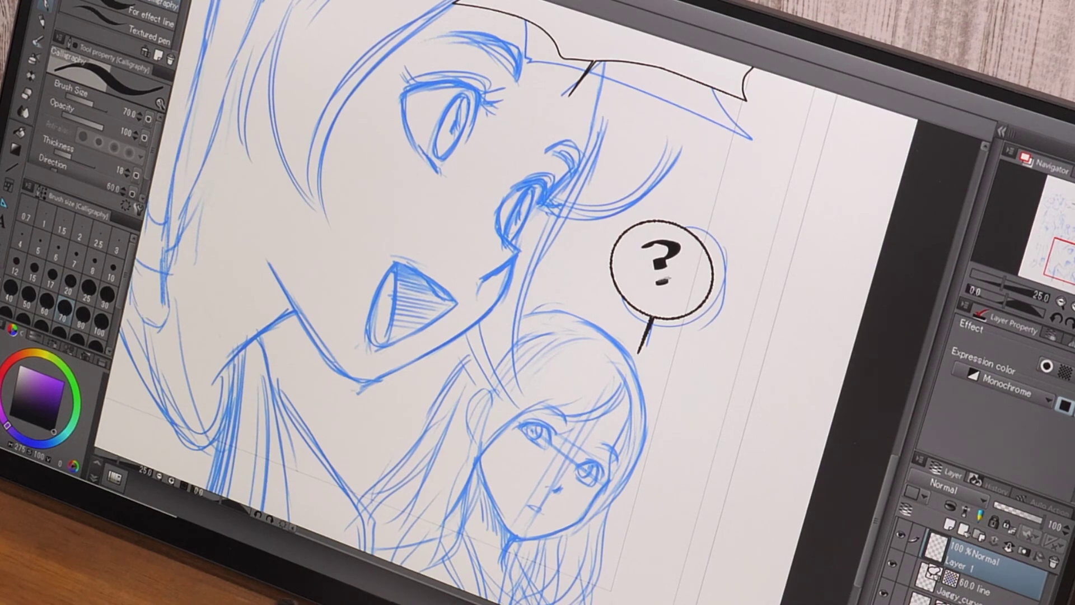
left_click(1060, 305)
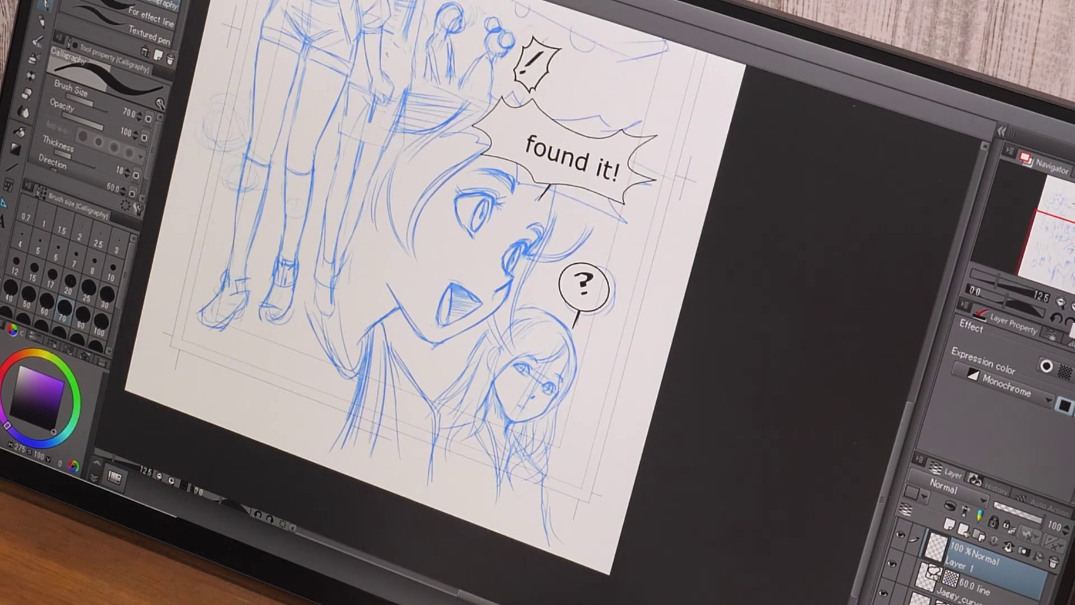
left_click(1060, 304)
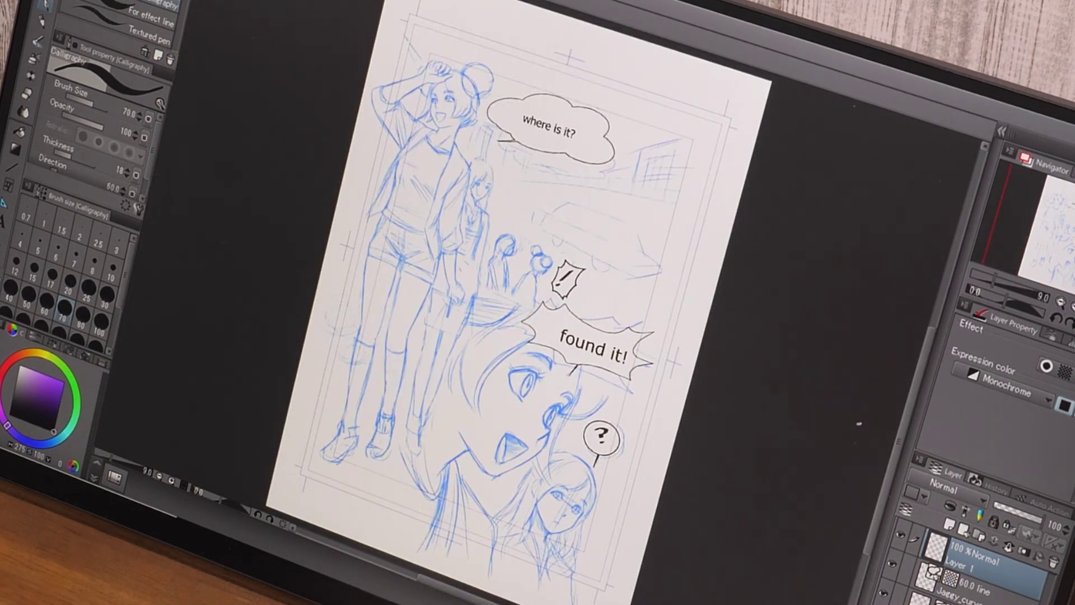